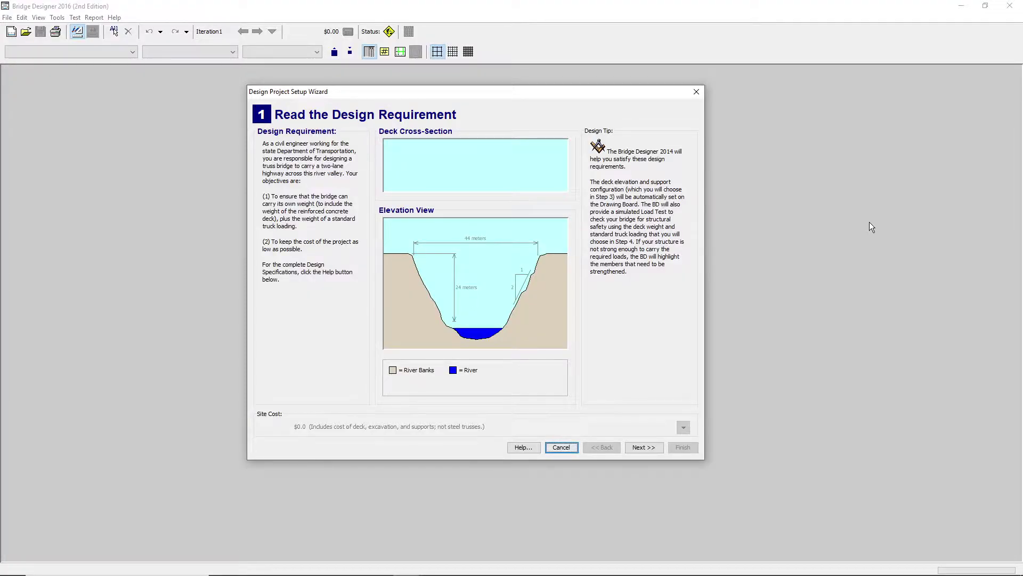
- Review the design requirement and move focus to the wizard's Next >> button
{"action": "key", "text": "Tab"}
- Choose a local contest option and pass the 24-meter deck elevation step
{"action": "key", "text": "Return"}
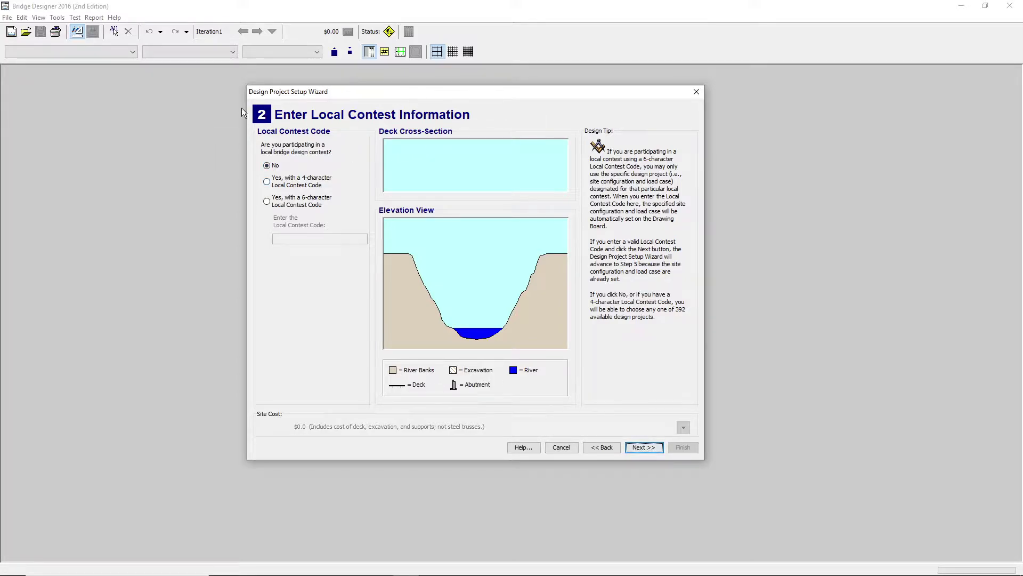
{"action": "left_click", "coordinate": [306, 185]}
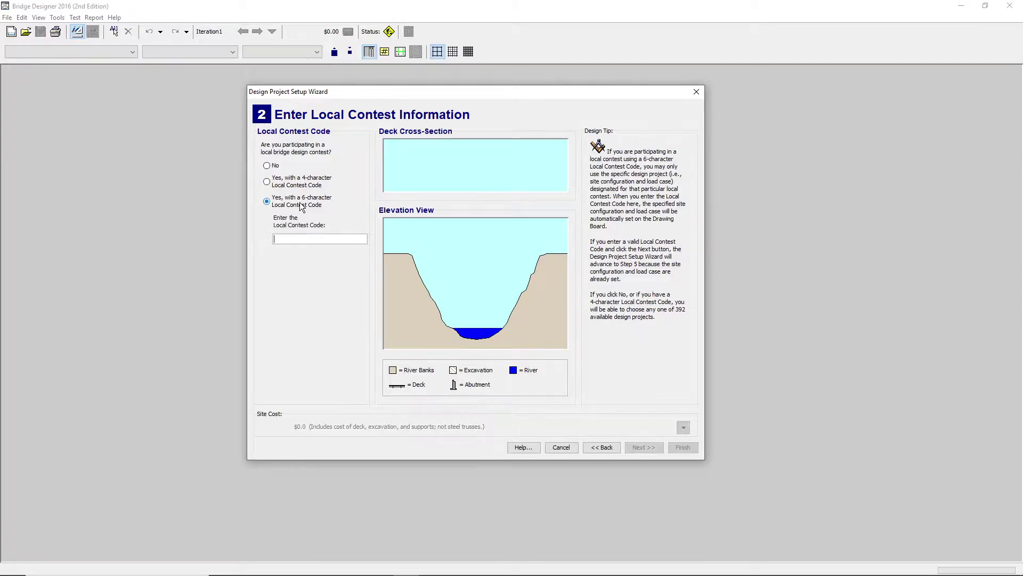
{"action": "key", "text": "Return"}
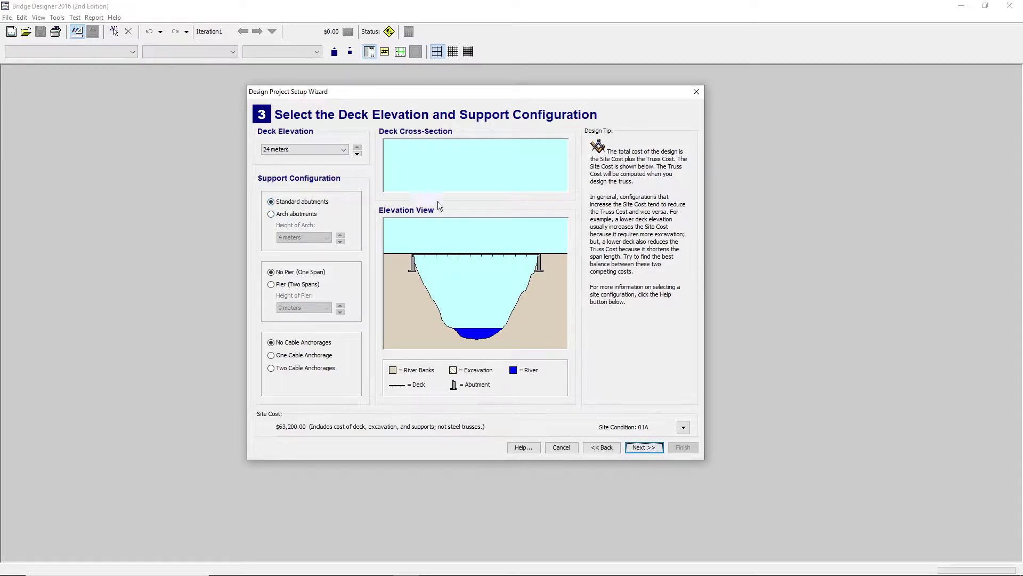
{"action": "key", "text": "Return"}
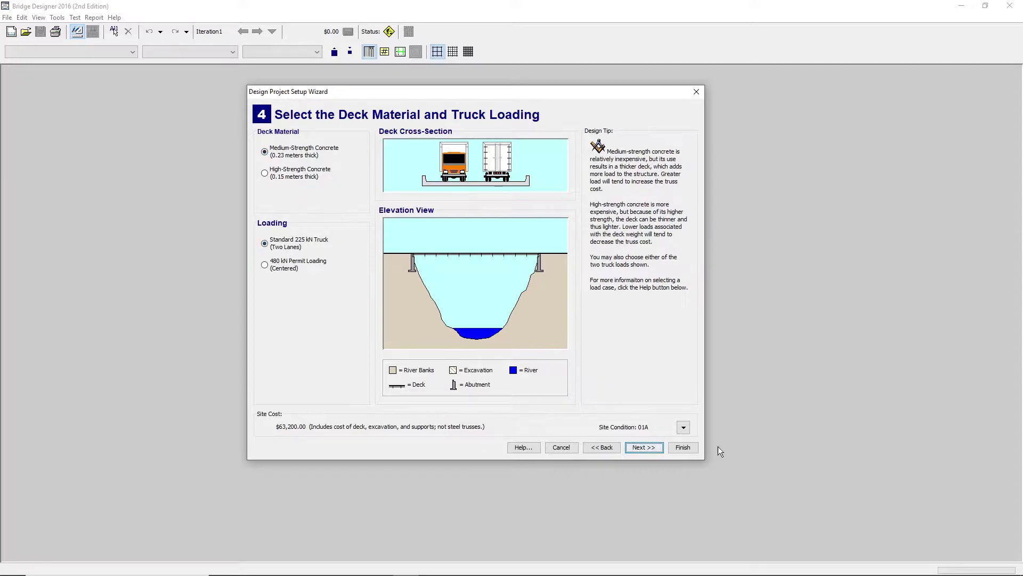
- Preview the Howe, Pratt and Warren through and deck truss templates
{"action": "left_click", "coordinate": [642, 448]}
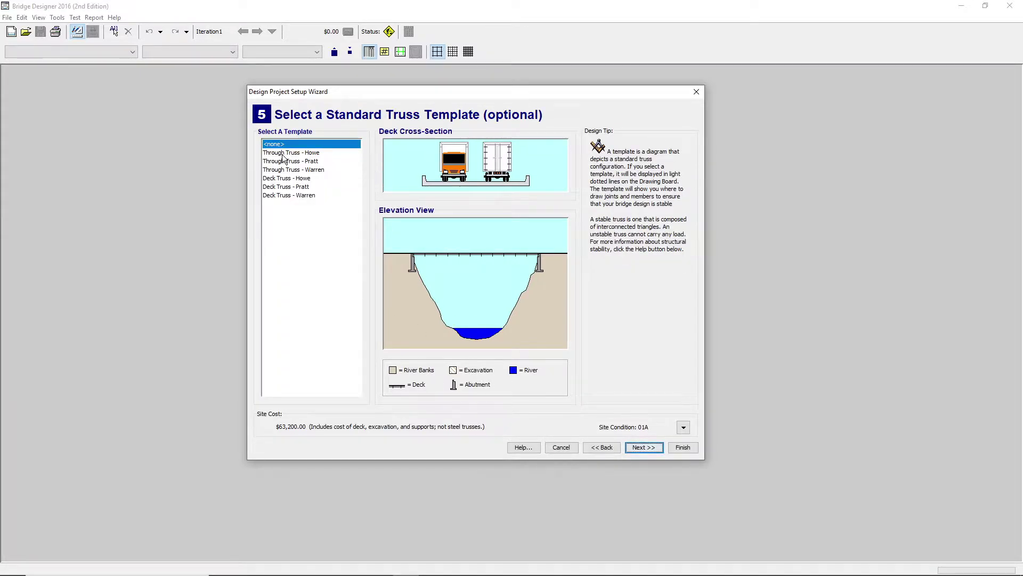
{"action": "left_click", "coordinate": [299, 153]}
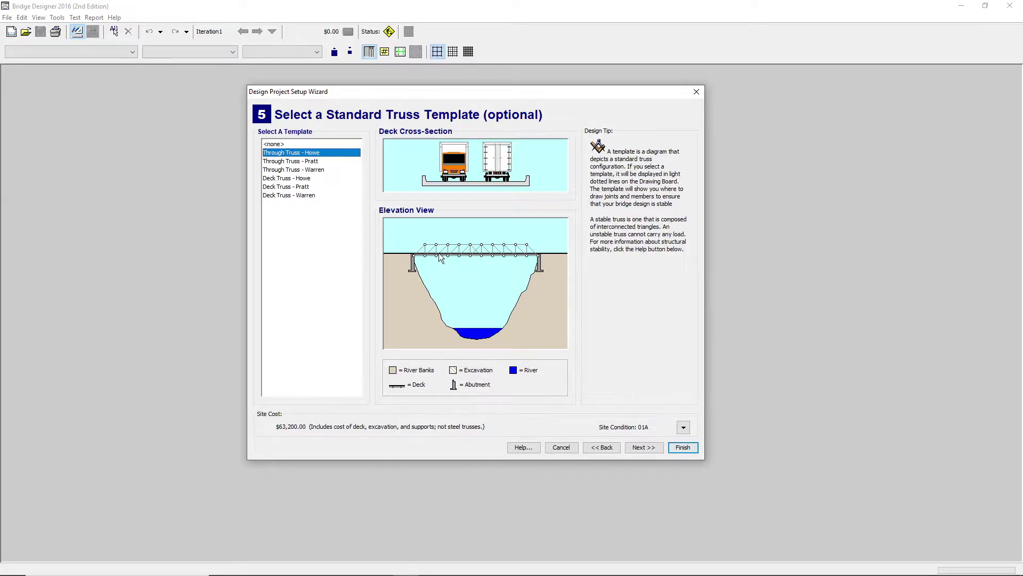
{"action": "left_click", "coordinate": [312, 161]}
{"action": "left_click", "coordinate": [313, 169]}
{"action": "left_click", "coordinate": [317, 179]}
{"action": "left_click", "coordinate": [319, 186]}
{"action": "left_click", "coordinate": [321, 195]}
{"action": "left_click", "coordinate": [319, 187]}
{"action": "left_click", "coordinate": [310, 179]}
{"action": "left_click", "coordinate": [307, 171]}
- Compare the truss templates again, then leave the template choice at <none>
{"action": "left_click", "coordinate": [304, 161]}
{"action": "left_click", "coordinate": [304, 153]}
{"action": "left_click", "coordinate": [302, 161]}
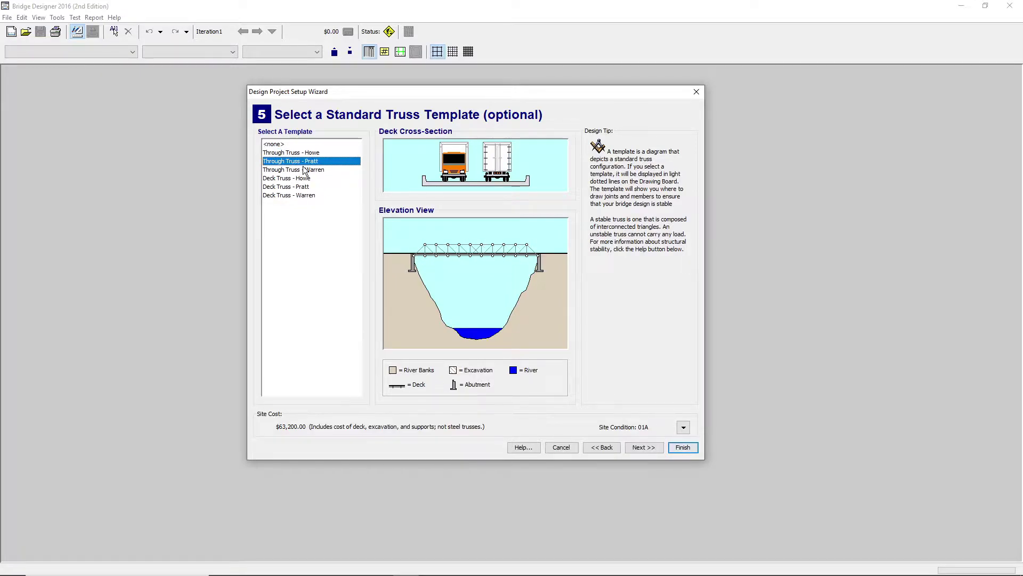
{"action": "left_click", "coordinate": [306, 170]}
{"action": "left_click", "coordinate": [298, 155]}
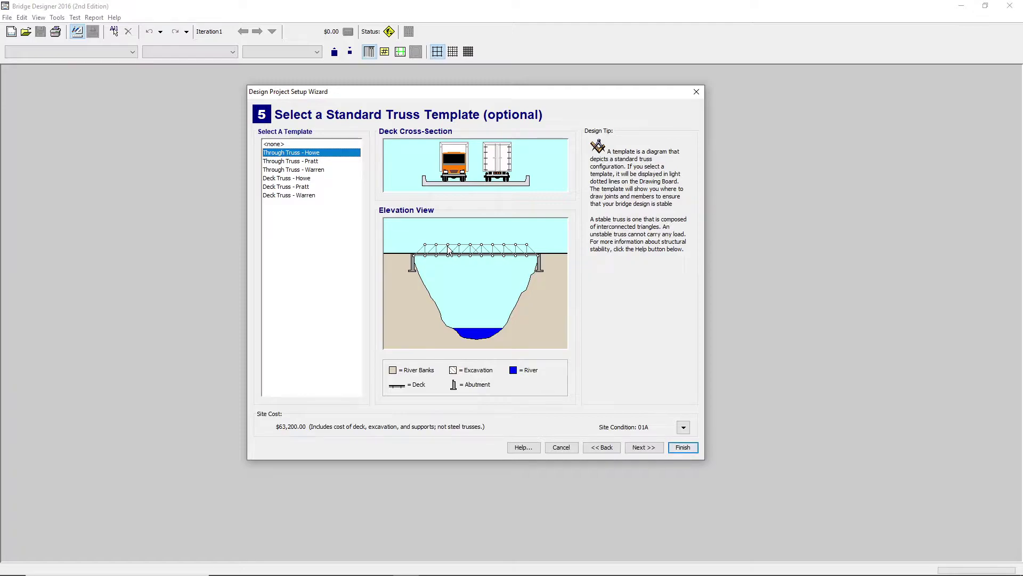
{"action": "left_click", "coordinate": [288, 161]}
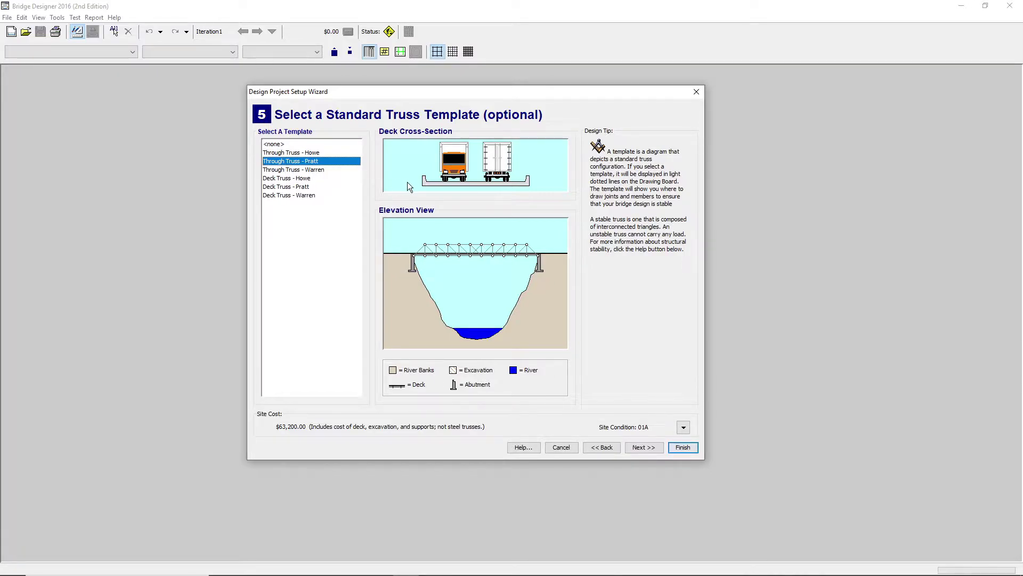
{"action": "left_click", "coordinate": [312, 153]}
{"action": "left_click", "coordinate": [312, 162]}
{"action": "left_click", "coordinate": [312, 187]}
{"action": "left_click", "coordinate": [311, 194]}
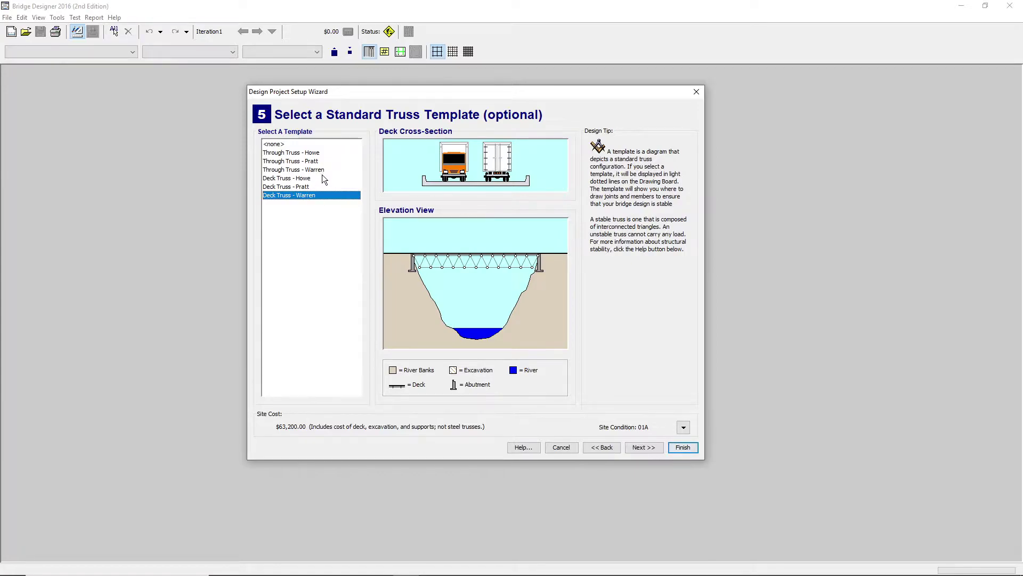
{"action": "left_click", "coordinate": [321, 171]}
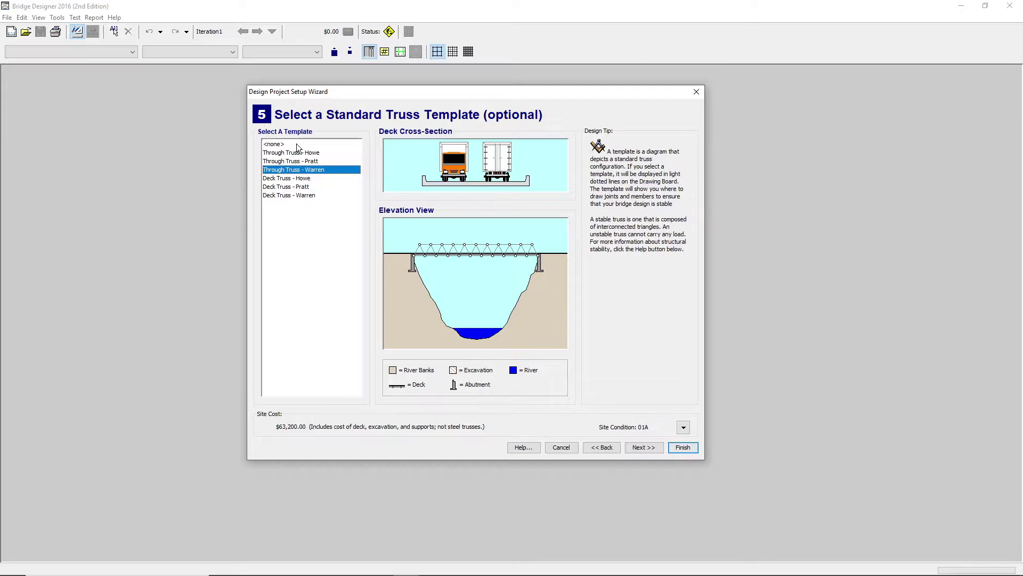
{"action": "left_click", "coordinate": [280, 144]}
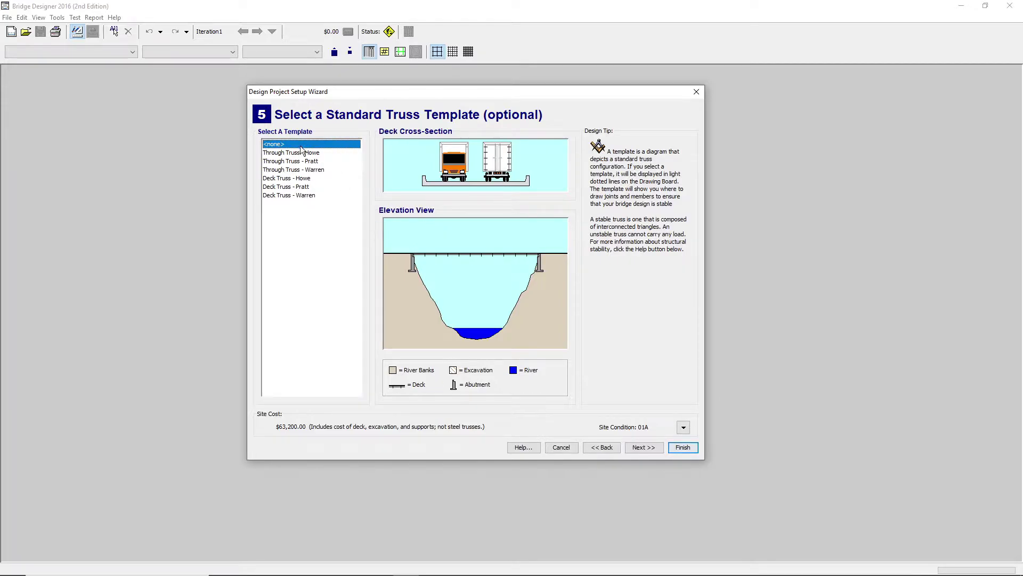
- Enter the designer's name in the title block and finish setup to open MyDesign.bdc
{"action": "left_click", "coordinate": [643, 447]}
{"action": "left_click", "coordinate": [314, 190]}
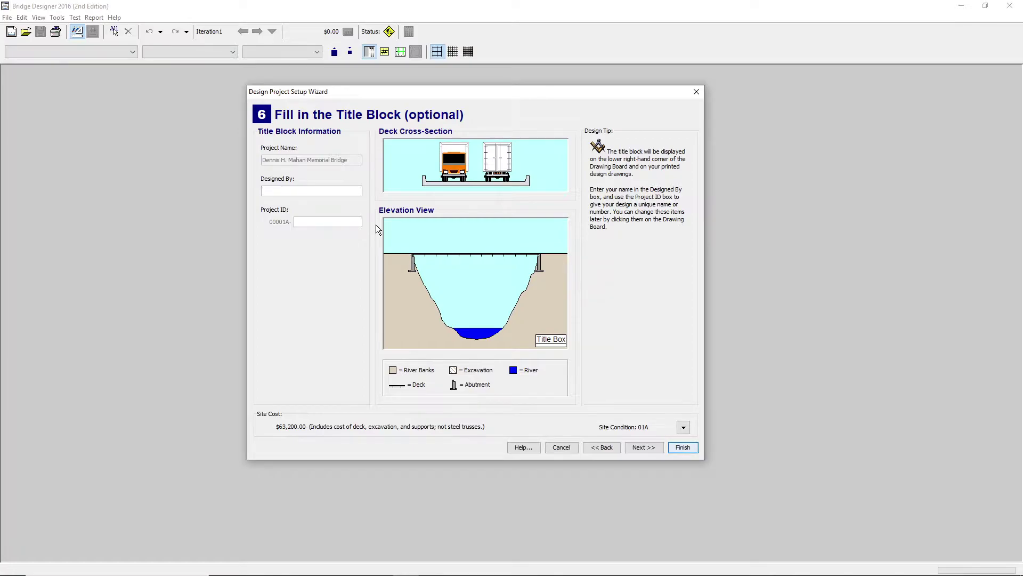
{"action": "type", "text": "John Fredrick"}
{"action": "left_click", "coordinate": [646, 447]}
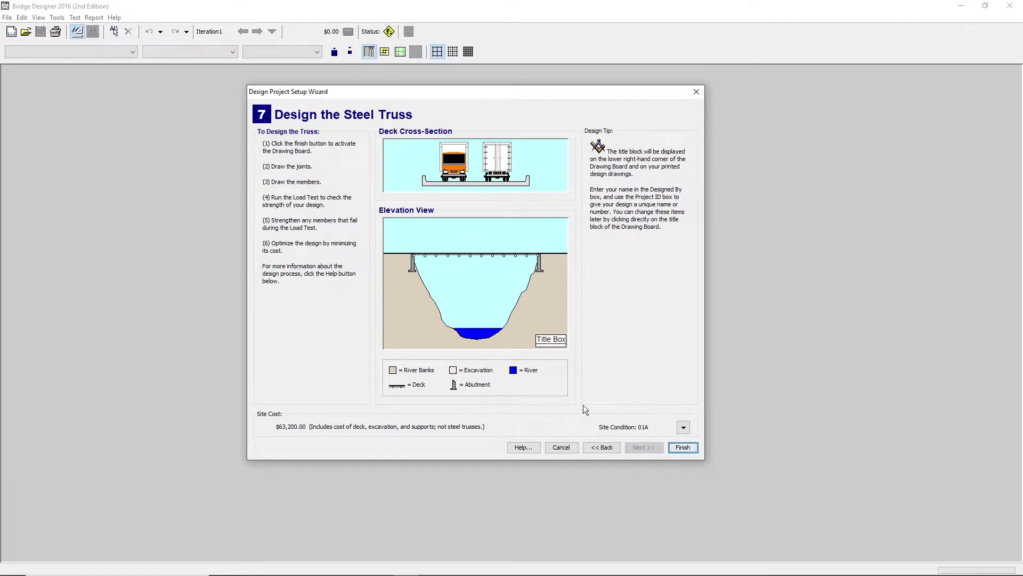
{"action": "left_click", "coordinate": [682, 447]}
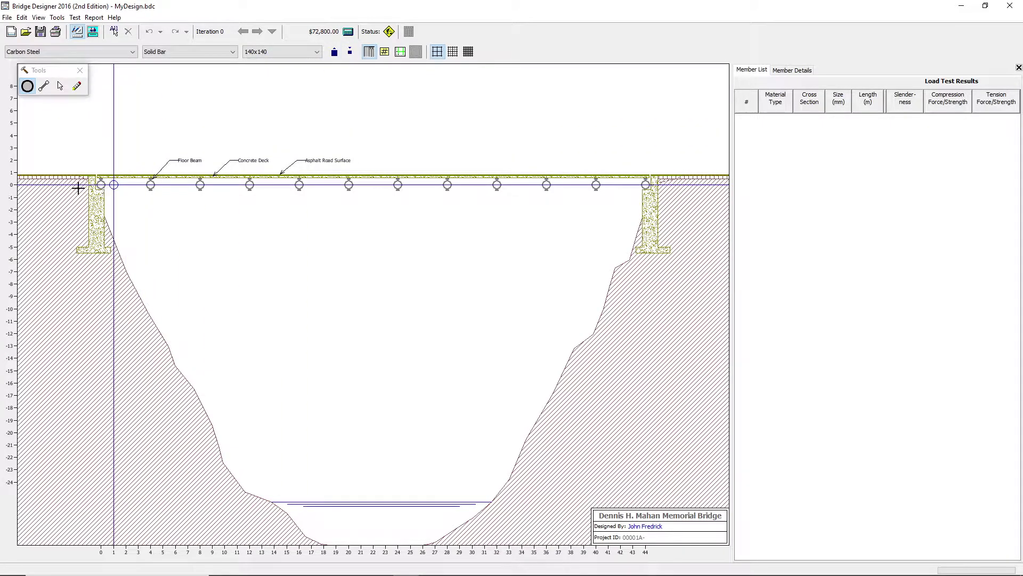
- Draw eleven 4.00 m deck members from the left abutment joint to the right
{"action": "left_click", "coordinate": [43, 86]}
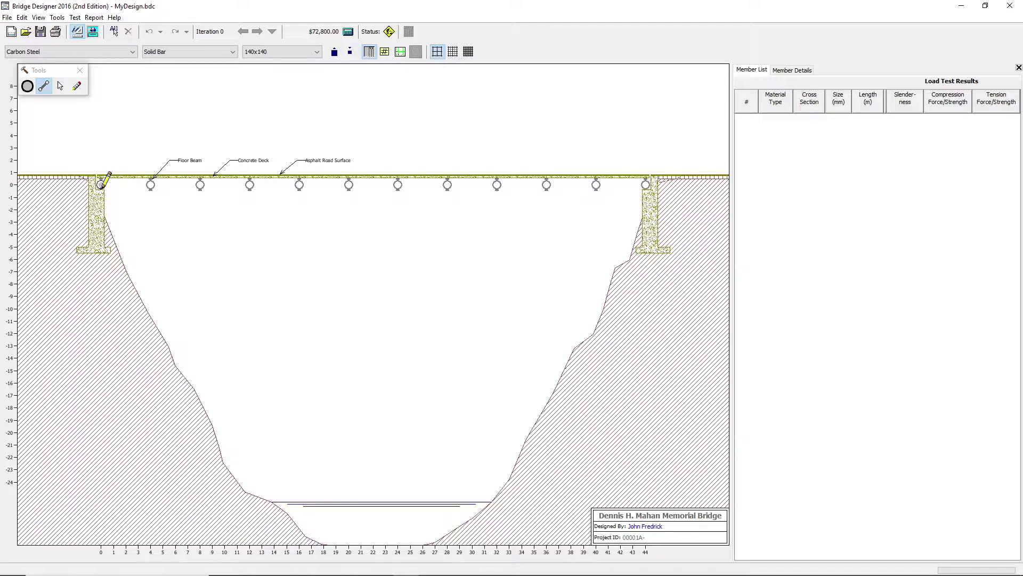
{"action": "left_click_drag", "start_coordinate": [101, 185], "coordinate": [646, 185]}
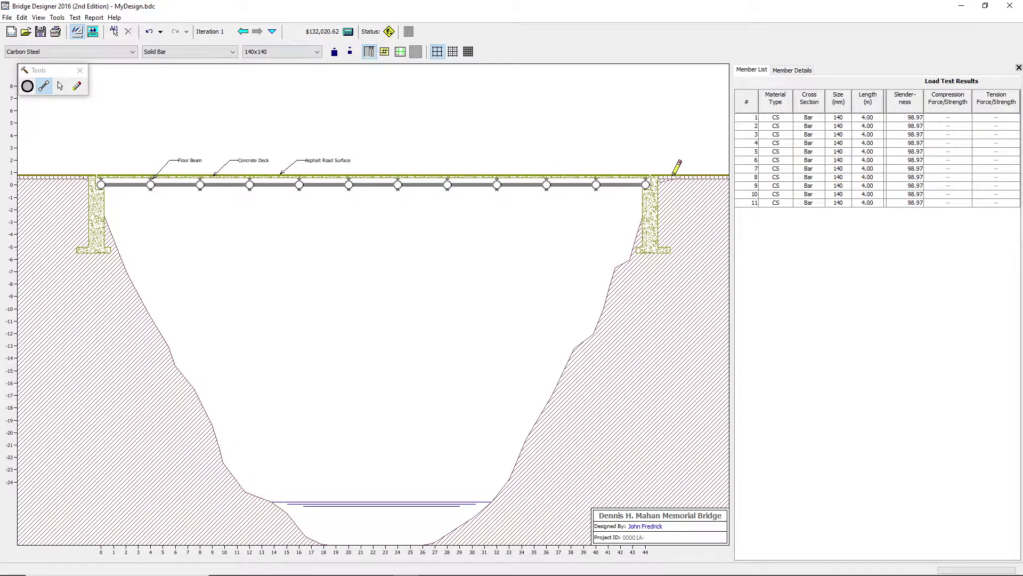
- Add eleven top joints 3 m above the deck at x = 2 through 42
{"action": "left_click", "coordinate": [28, 87]}
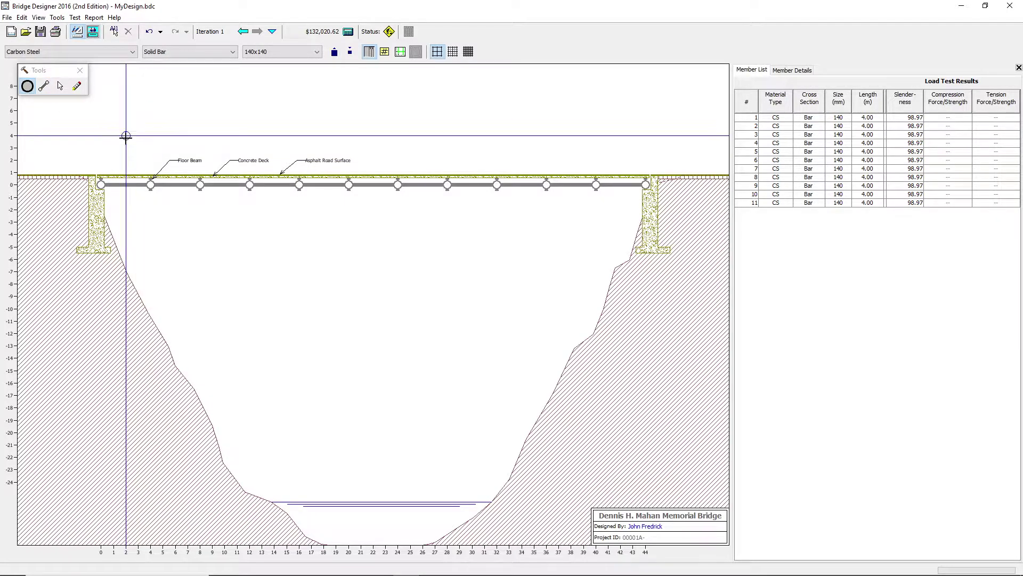
{"action": "left_click", "coordinate": [126, 148]}
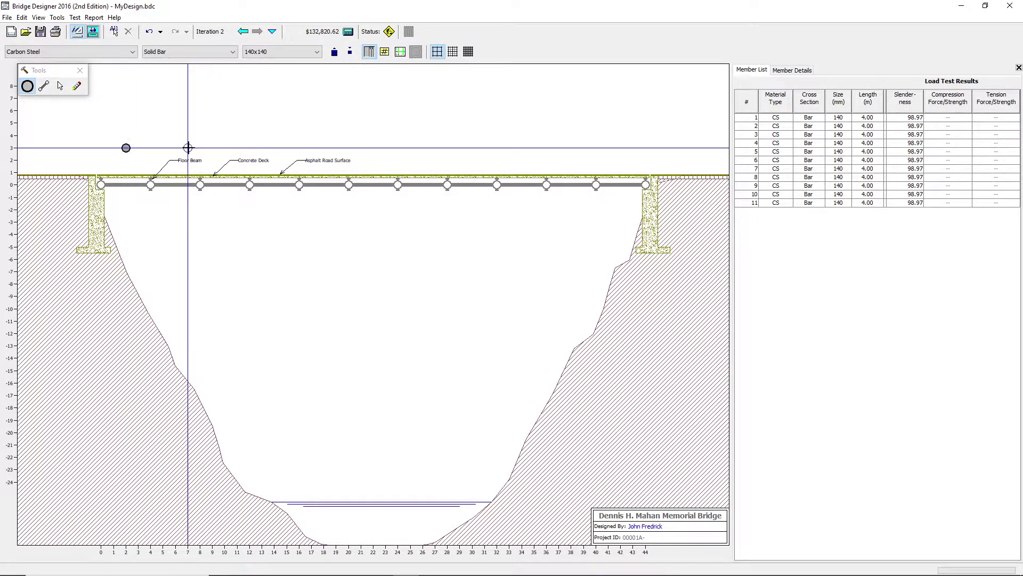
{"action": "left_click", "coordinate": [176, 148]}
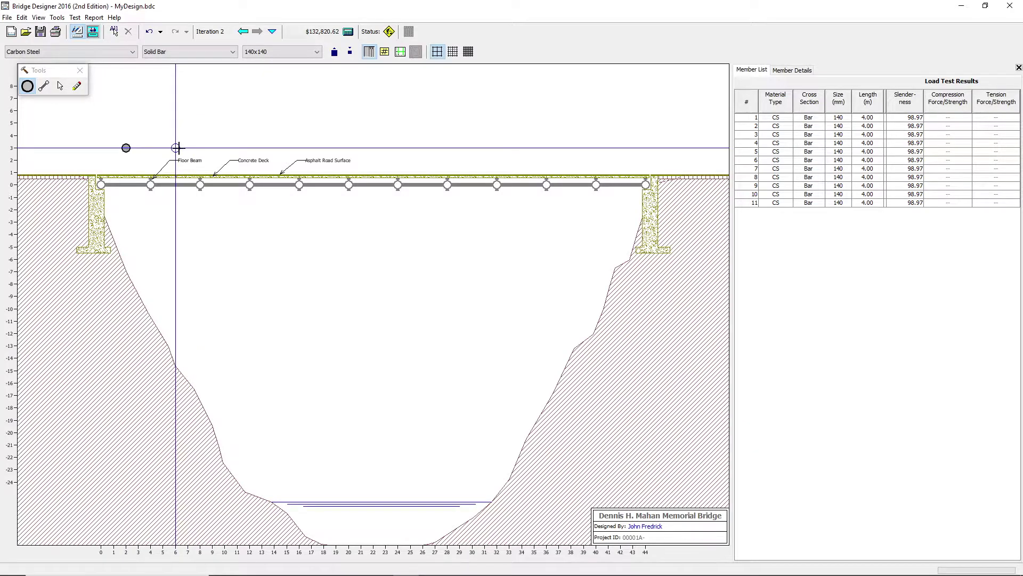
{"action": "left_click", "coordinate": [224, 148]}
{"action": "left_click", "coordinate": [273, 147]}
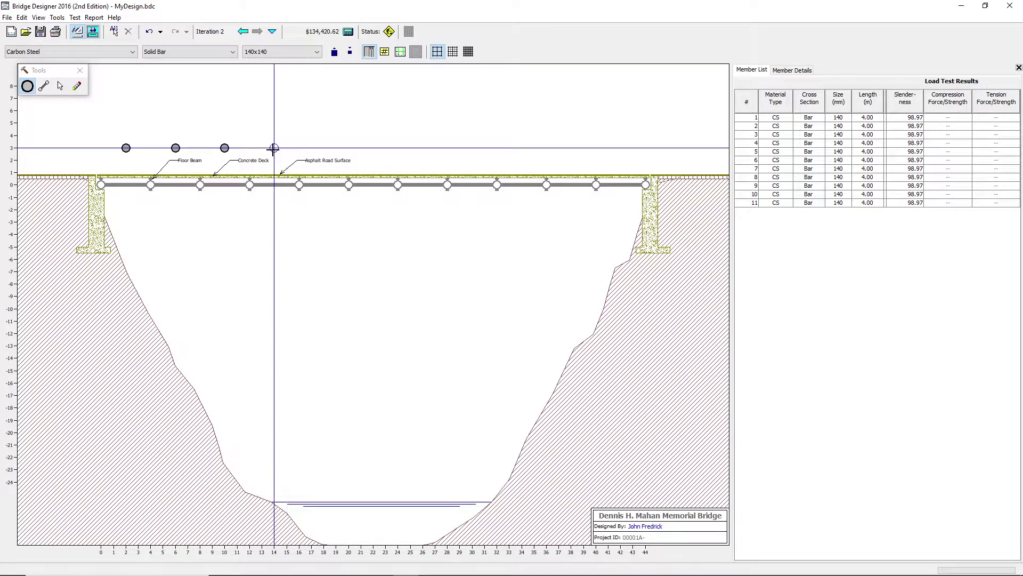
{"action": "left_click", "coordinate": [323, 148]}
{"action": "left_click", "coordinate": [373, 147]}
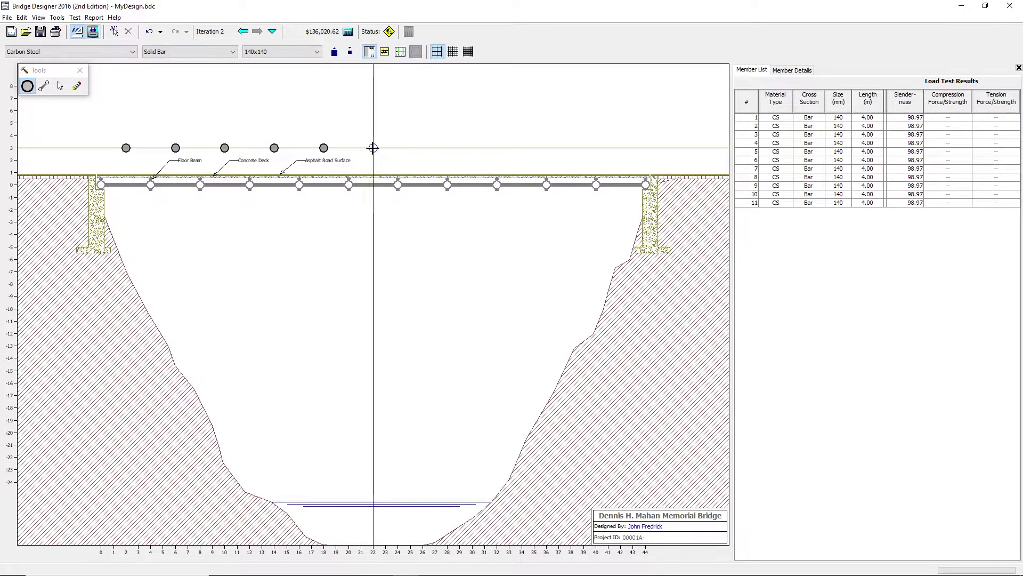
{"action": "left_click", "coordinate": [423, 148]}
{"action": "left_click", "coordinate": [472, 147]}
{"action": "left_click", "coordinate": [522, 147]}
{"action": "left_click", "coordinate": [571, 148]}
{"action": "left_click", "coordinate": [621, 148]}
- Draw zig-zag diagonals between deck and top joints across the left half of the span
{"action": "left_click", "coordinate": [44, 86]}
{"action": "left_click", "coordinate": [101, 185]}
{"action": "left_click", "coordinate": [125, 147]}
{"action": "left_click", "coordinate": [150, 185]}
{"action": "left_click", "coordinate": [176, 148]}
{"action": "left_click", "coordinate": [200, 185]}
{"action": "left_click", "coordinate": [225, 148]}
{"action": "left_click", "coordinate": [250, 185]}
{"action": "left_click", "coordinate": [274, 148]}
{"action": "left_click", "coordinate": [299, 185]}
{"action": "left_click", "coordinate": [323, 148]}
- Continue the zig-zag diagonals across the right half to the right abutment
{"action": "left_click", "coordinate": [349, 185]}
{"action": "left_click", "coordinate": [373, 147]}
{"action": "left_click", "coordinate": [398, 185]}
{"action": "left_click", "coordinate": [423, 148]}
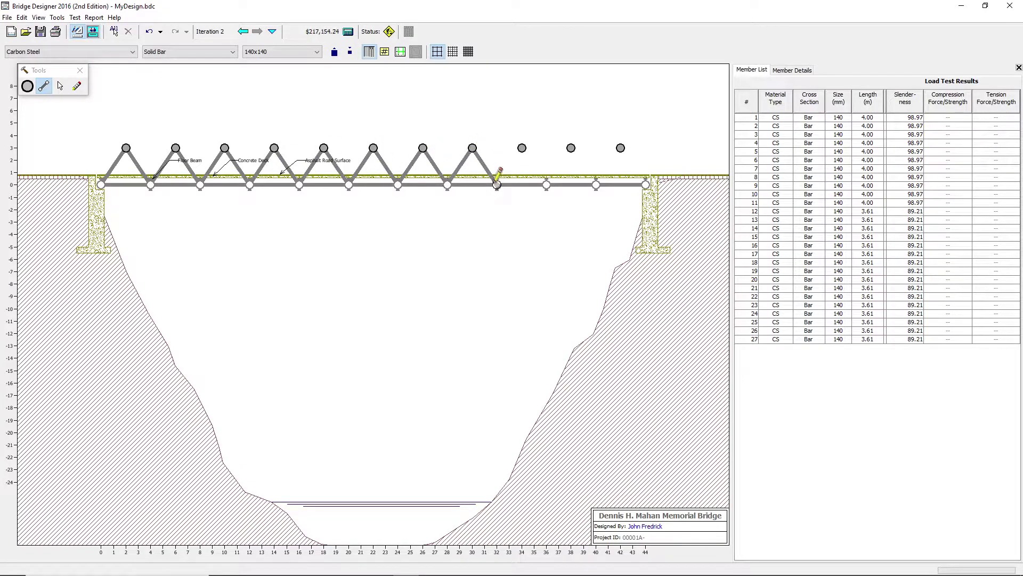
{"action": "left_click", "coordinate": [522, 148]}
{"action": "left_click", "coordinate": [546, 185]}
{"action": "left_click", "coordinate": [571, 148]}
{"action": "left_click", "coordinate": [596, 185]}
{"action": "left_click", "coordinate": [620, 148]}
{"action": "left_click", "coordinate": [645, 185]}
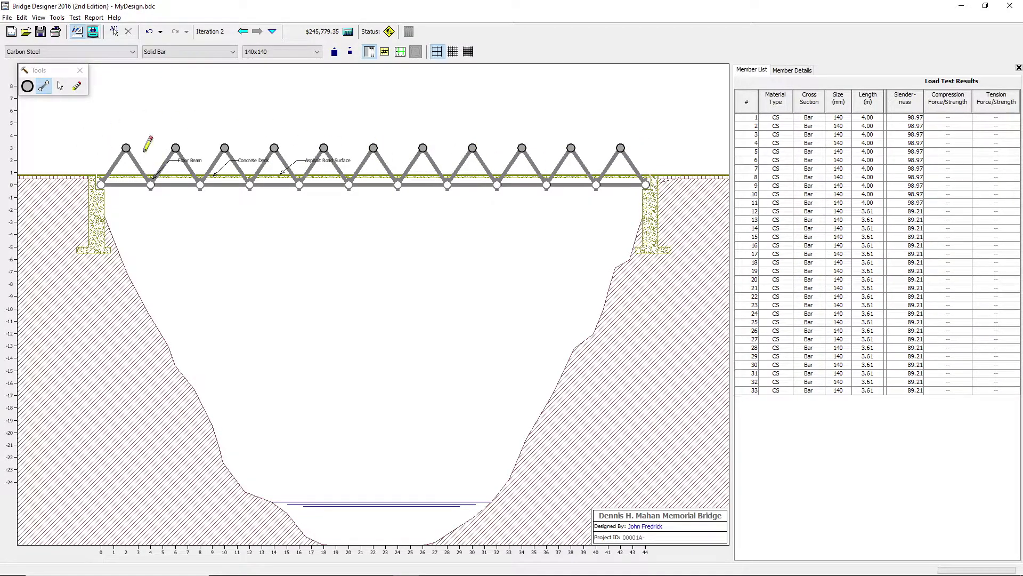
- Draw the top chord across all top joints and redraw along the deck joints
{"action": "left_click_drag", "start_coordinate": [126, 148], "coordinate": [620, 147]}
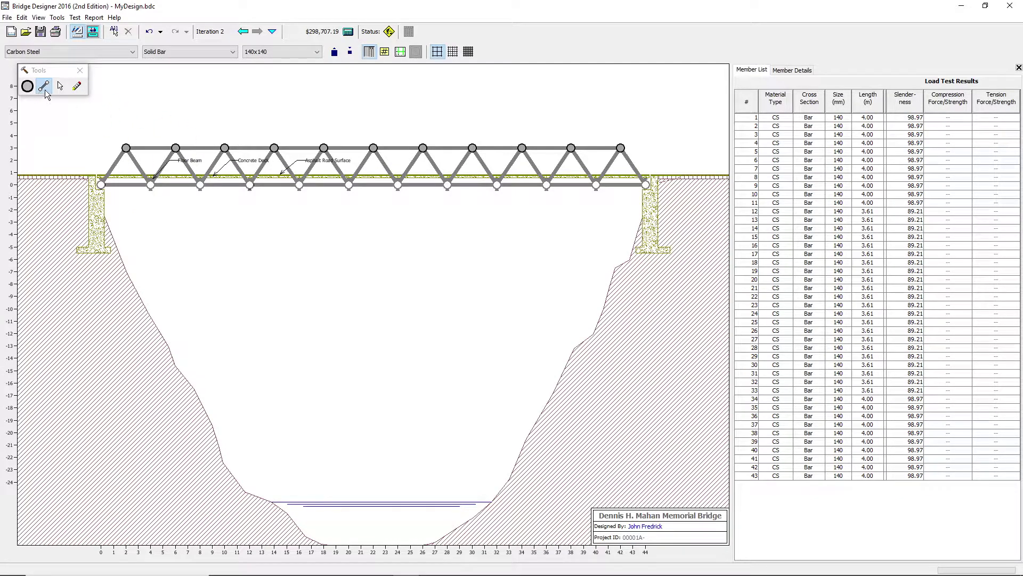
{"action": "mouse_move", "coordinate": [126, 147]}
{"action": "left_mouse_down"}
{"action": "mouse_move", "coordinate": [313, 108]}
{"action": "mouse_move", "coordinate": [589, 87]}
{"action": "mouse_move", "coordinate": [615, 150]}
{"action": "mouse_move", "coordinate": [286, 162]}
{"action": "mouse_move", "coordinate": [209, 149]}
{"action": "mouse_move", "coordinate": [622, 146]}
{"action": "mouse_move", "coordinate": [340, 140]}
{"action": "mouse_move", "coordinate": [136, 152]}
{"action": "mouse_move", "coordinate": [635, 149]}
{"action": "mouse_move", "coordinate": [620, 148]}
{"action": "left_mouse_up"}
{"action": "left_click_drag", "start_coordinate": [646, 185], "coordinate": [101, 185]}
- Run the load test and return to the drawing board to see the failing members
{"action": "left_click", "coordinate": [94, 32]}
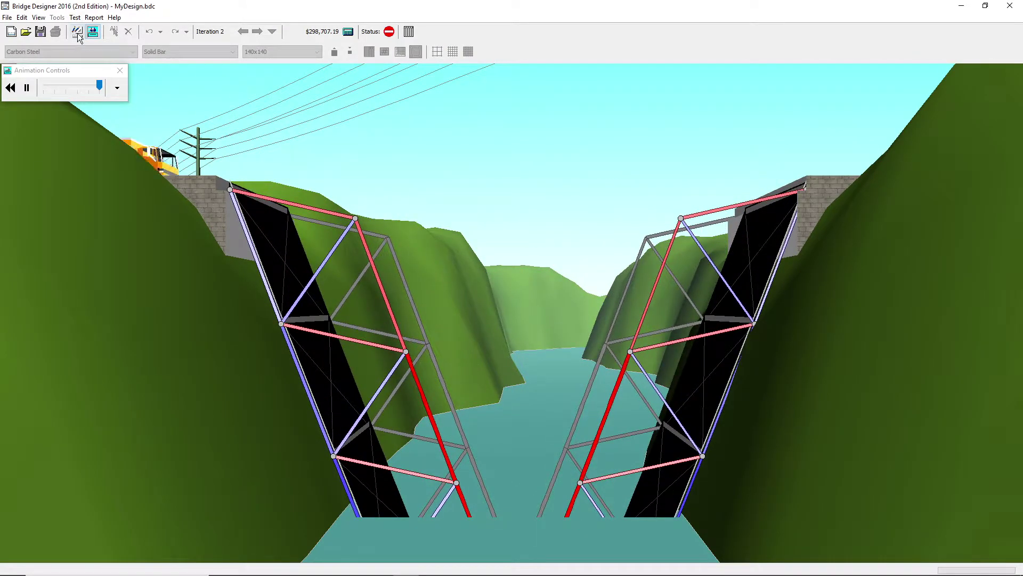
{"action": "left_click", "coordinate": [78, 32]}
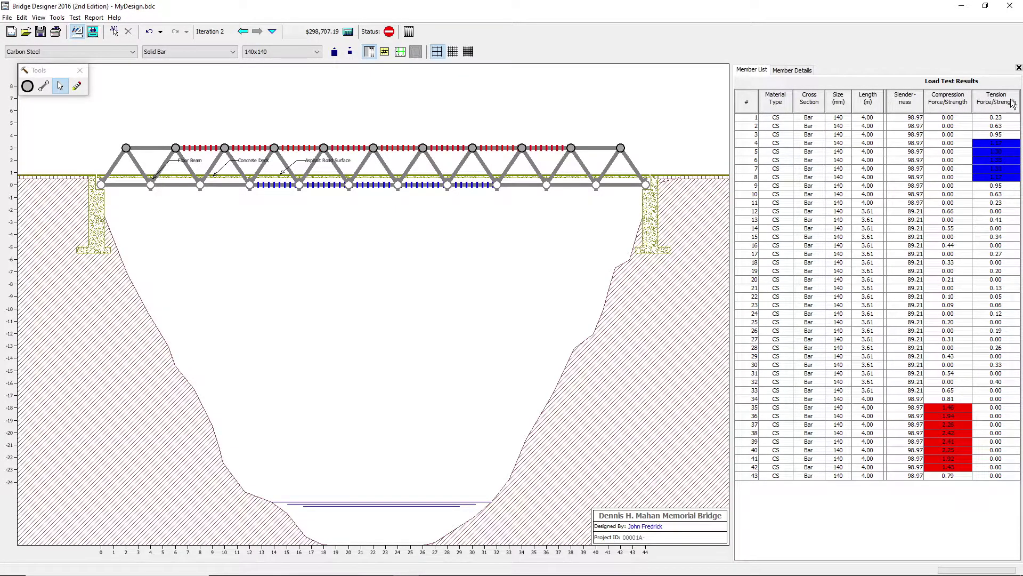
- Highlight failing tension members 4–8 and compression members 35–42, rerunning the load test
{"action": "left_click_drag", "start_coordinate": [996, 147], "coordinate": [992, 177]}
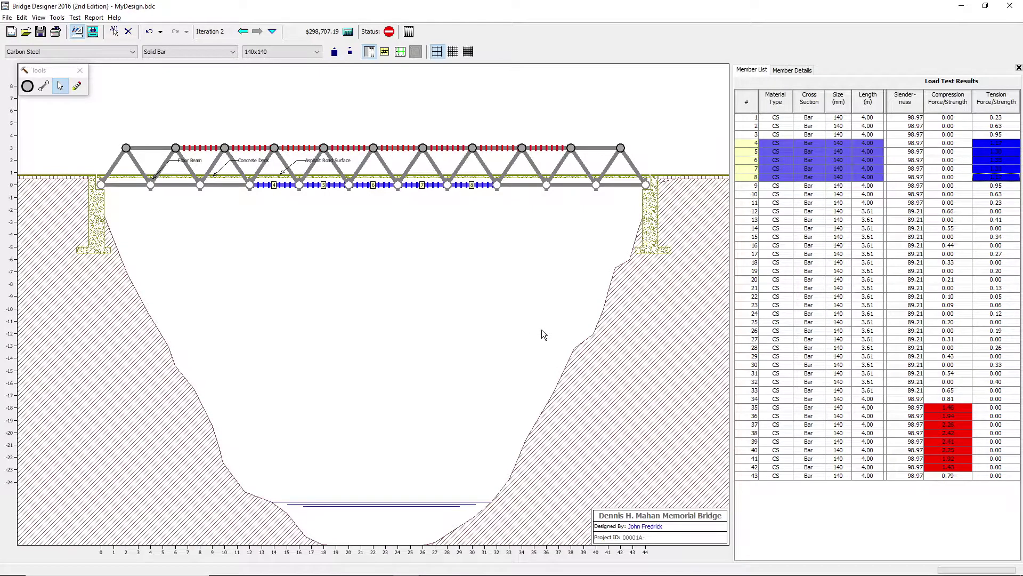
{"action": "left_click", "coordinate": [1007, 175]}
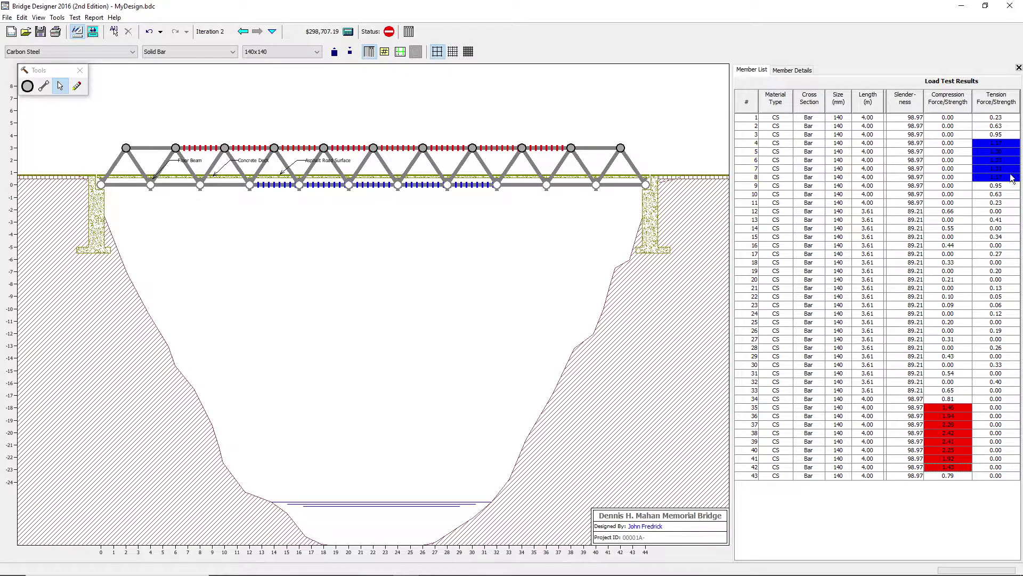
{"action": "left_click_drag", "start_coordinate": [993, 143], "coordinate": [994, 178]}
{"action": "left_click_drag", "start_coordinate": [958, 408], "coordinate": [949, 469]}
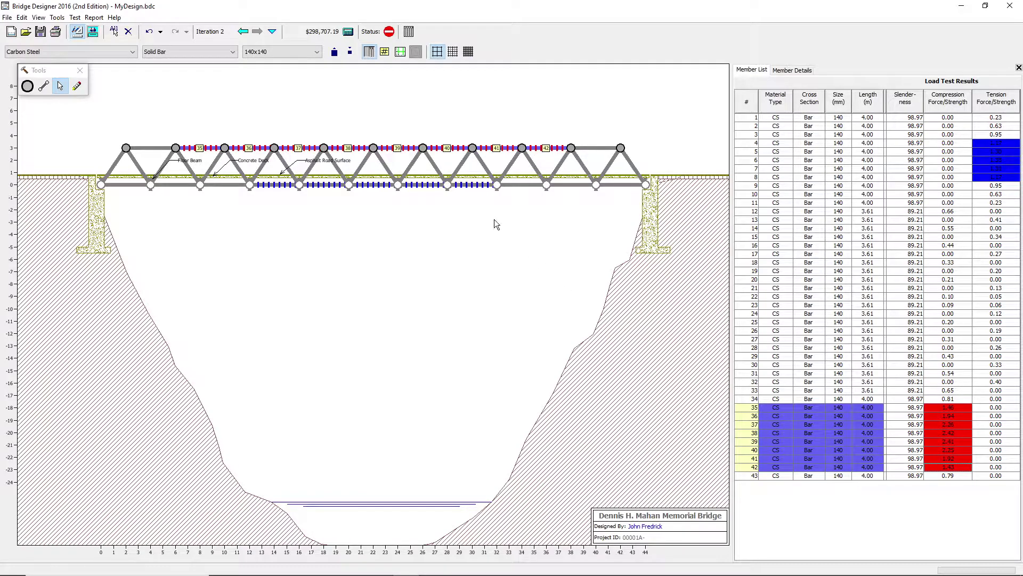
{"action": "left_click", "coordinate": [88, 31]}
{"action": "left_click_drag", "start_coordinate": [991, 145], "coordinate": [1002, 180]}
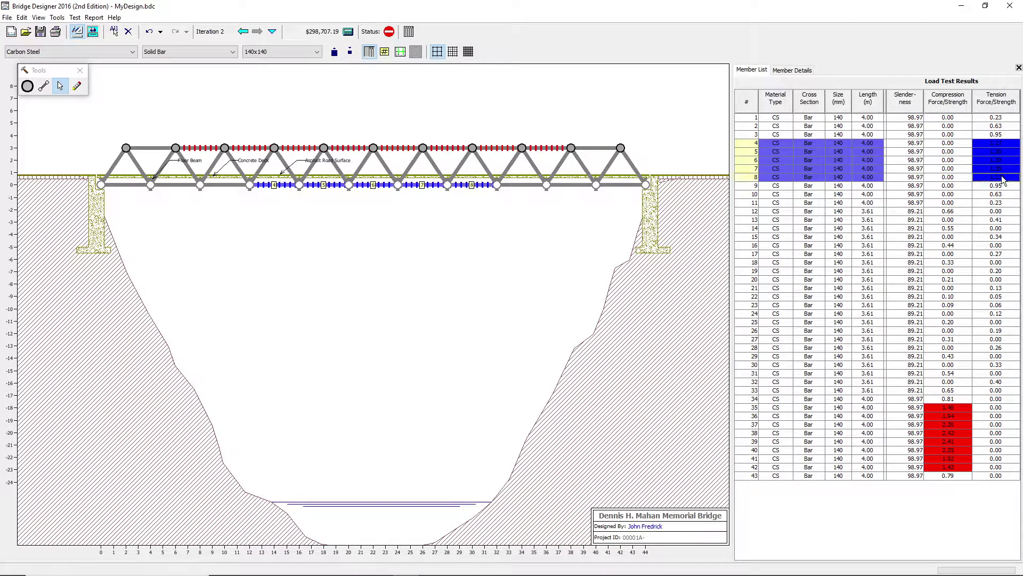
- Undo the last change and select top-chord members 38–42 plus bottom-chord members 4–8
{"action": "left_click", "coordinate": [336, 54]}
{"action": "key", "text": "ctrl+z"}
{"action": "left_click_drag", "start_coordinate": [963, 409], "coordinate": [963, 470]}
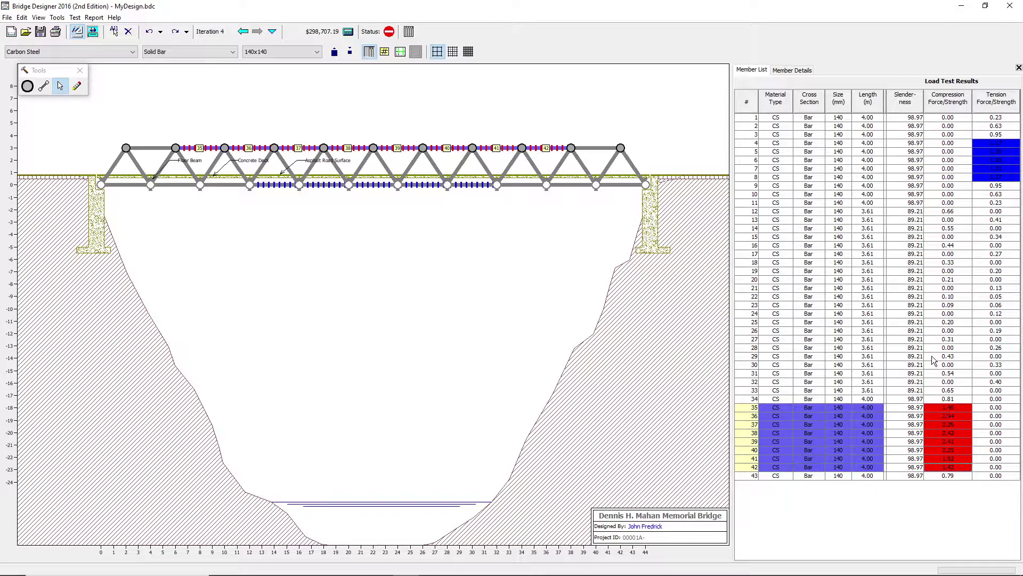
{"action": "left_click_drag", "start_coordinate": [946, 264], "coordinate": [958, 441]}
{"action": "left_click", "coordinate": [948, 400]}
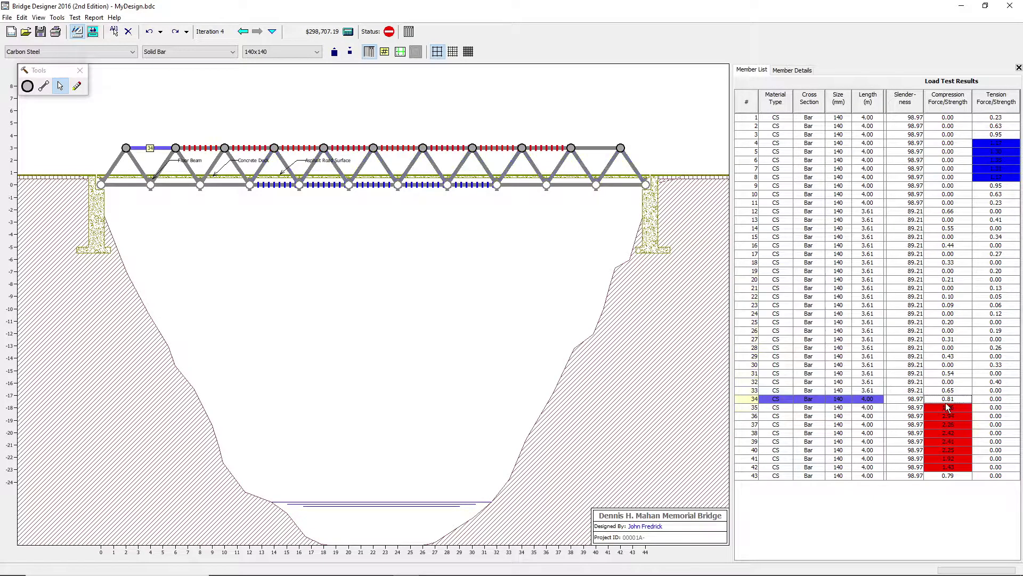
{"action": "left_click", "coordinate": [943, 408]}
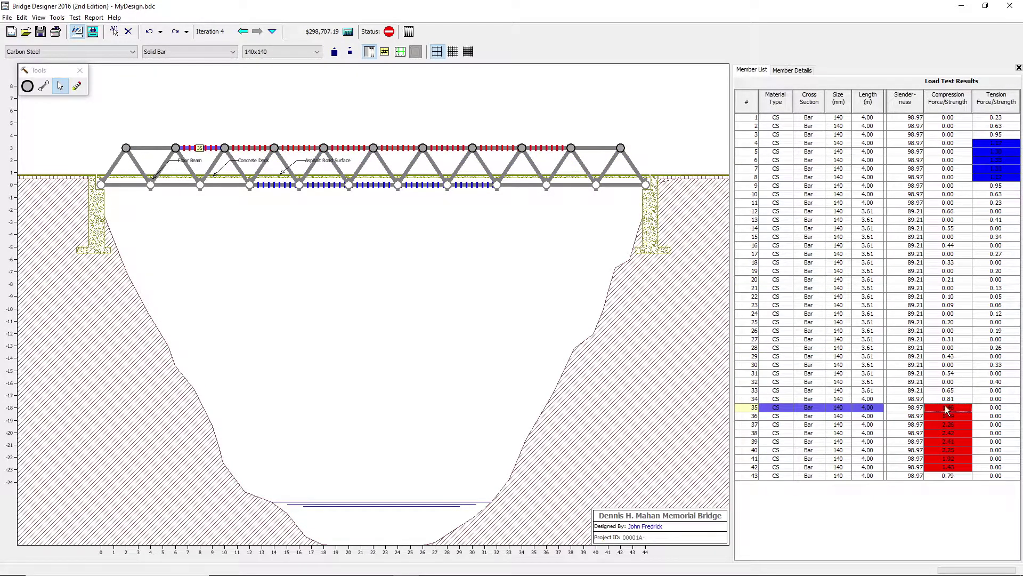
{"action": "left_click", "coordinate": [945, 410], "text": "ctrl"}
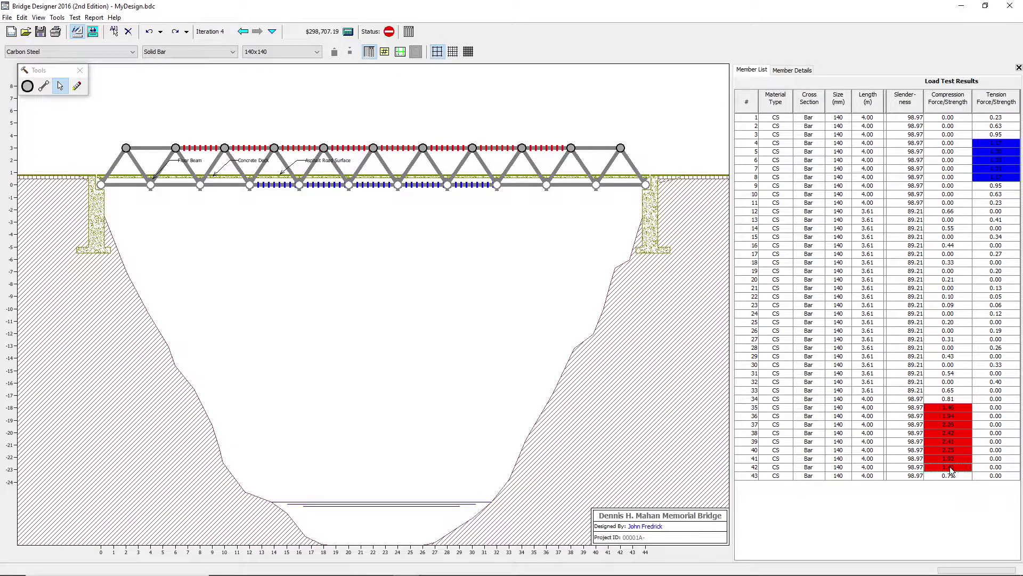
{"action": "left_click_drag", "start_coordinate": [951, 468], "coordinate": [948, 408]}
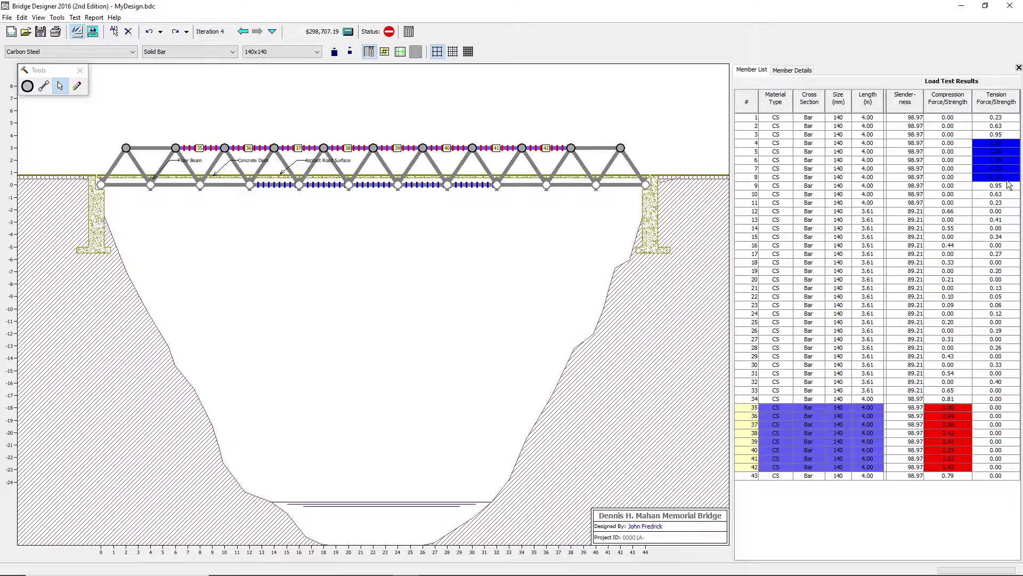
{"action": "left_click_drag", "start_coordinate": [996, 178], "coordinate": [991, 145]}
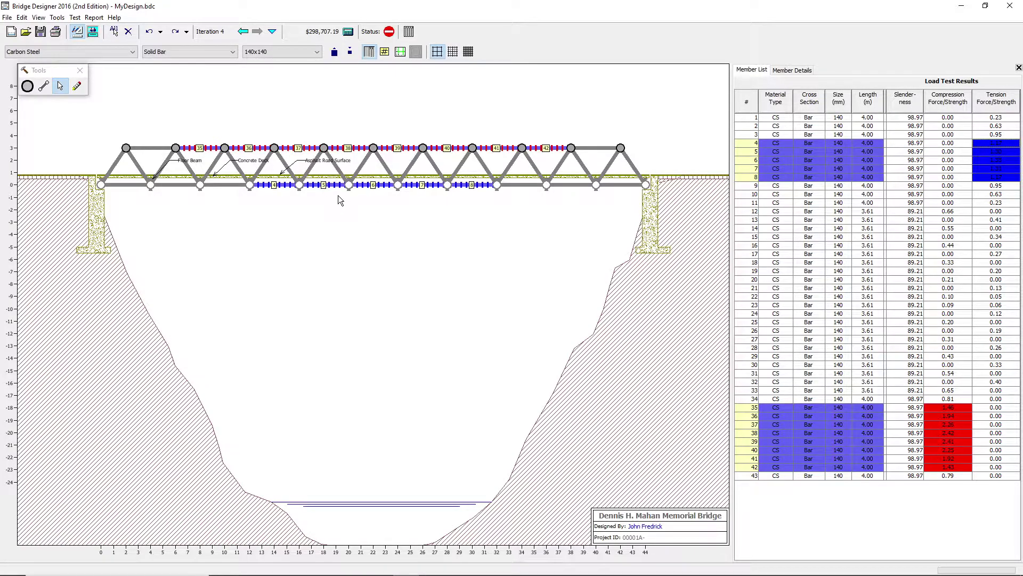
- Enlarge the selected members to 150 mm, then 160 mm, load-testing after each
{"action": "left_click", "coordinate": [335, 53]}
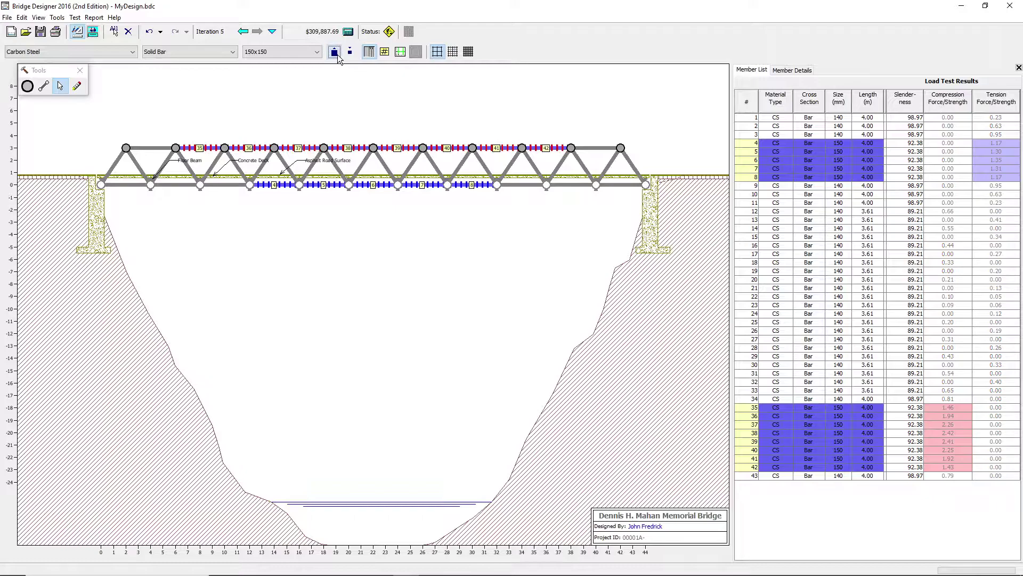
{"action": "left_click", "coordinate": [94, 30]}
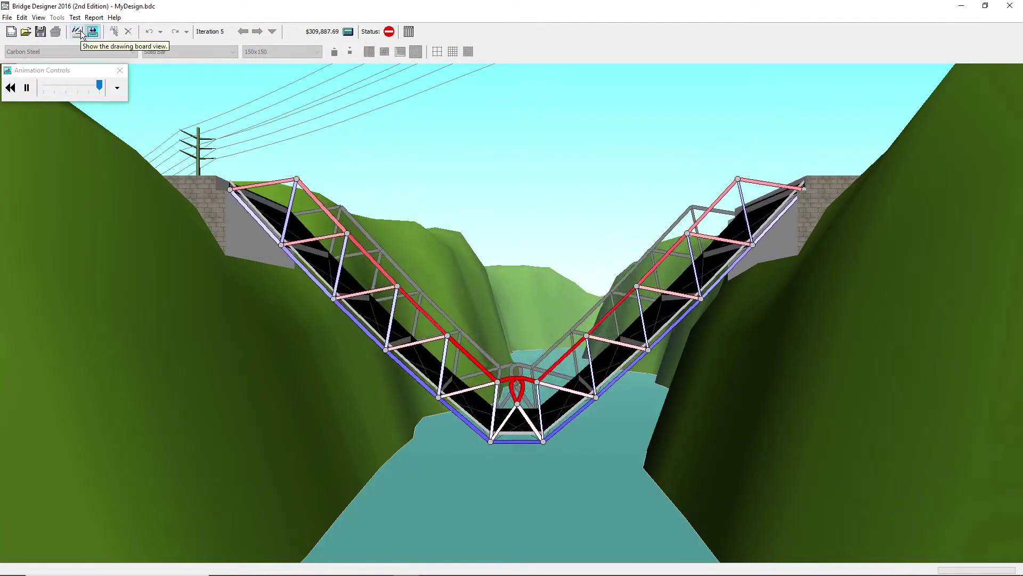
{"action": "left_click", "coordinate": [81, 30]}
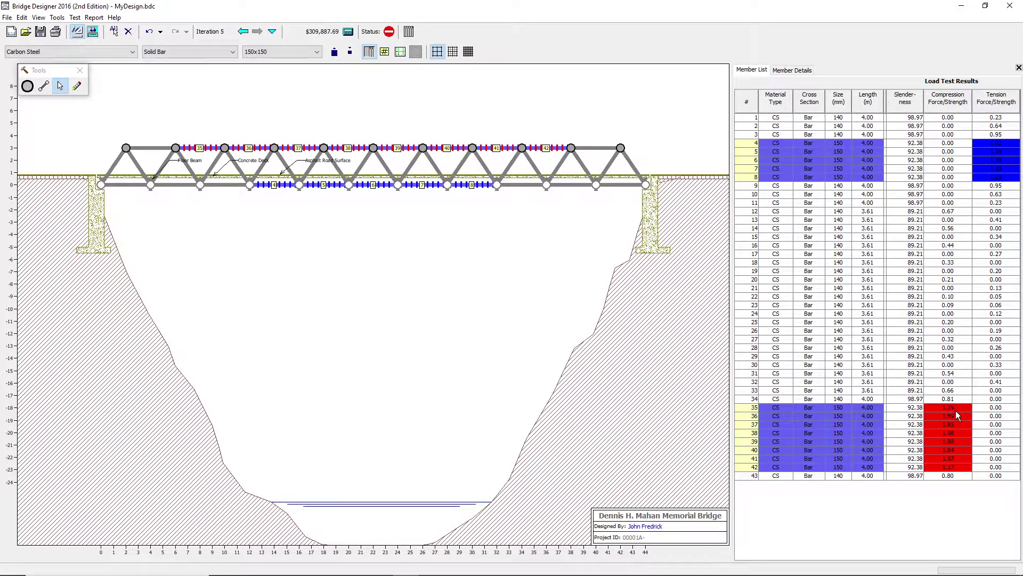
{"action": "left_click", "coordinate": [334, 52]}
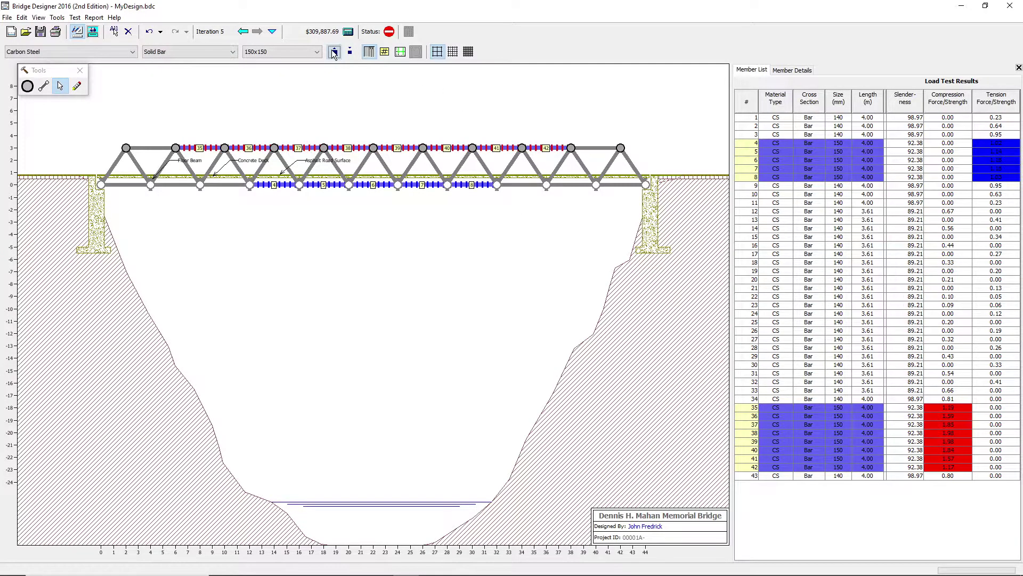
{"action": "left_click", "coordinate": [92, 30]}
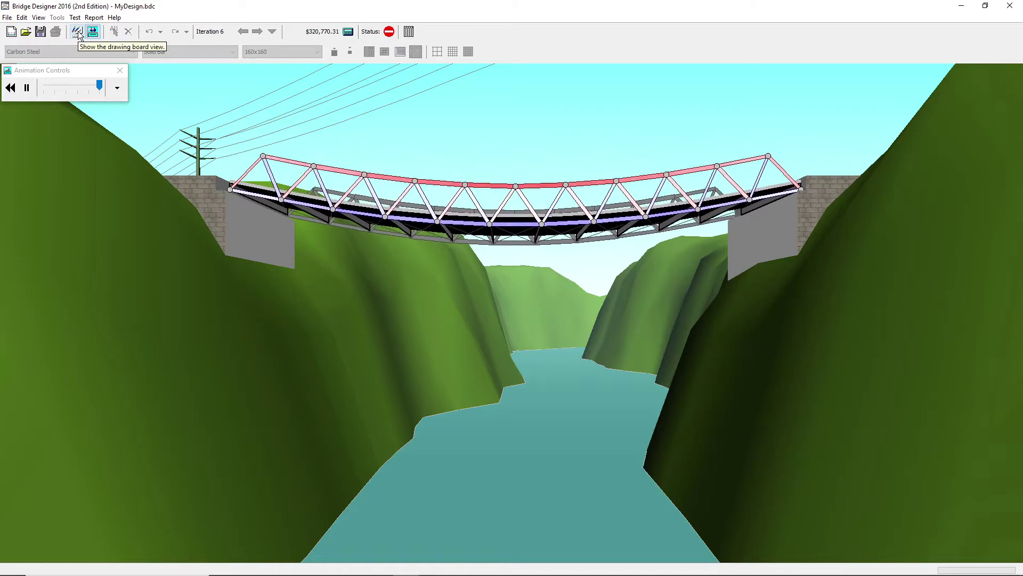
{"action": "left_click", "coordinate": [78, 30]}
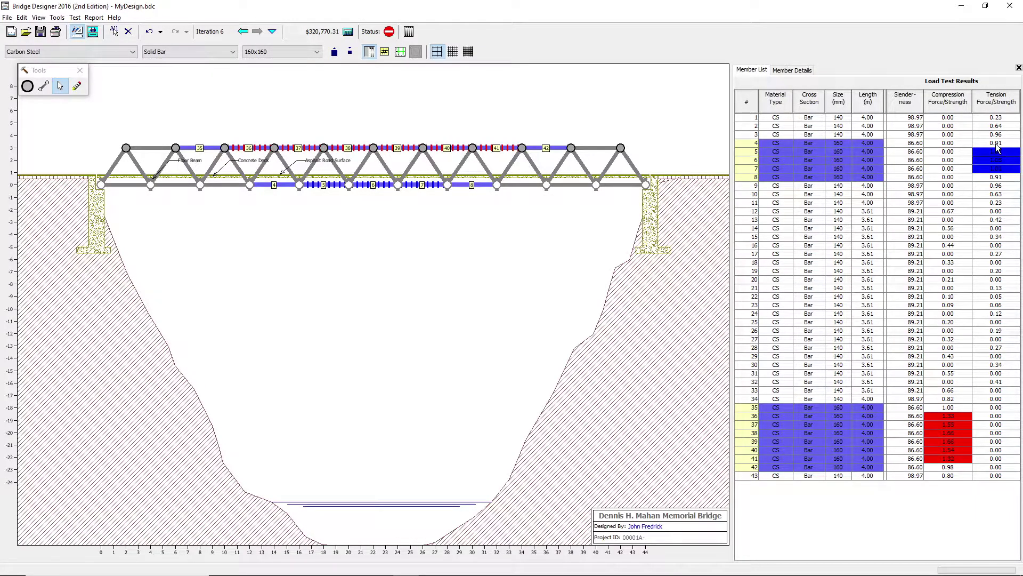
- Bring members 5–7 and 36–41 to 170 mm, load-test, then enlarge 35–41 another size
{"action": "left_click_drag", "start_coordinate": [998, 151], "coordinate": [1000, 169]}
{"action": "left_click", "coordinate": [955, 416]}
{"action": "left_click", "coordinate": [947, 419], "text": "ctrl"}
{"action": "left_click_drag", "start_coordinate": [947, 420], "coordinate": [954, 459]}
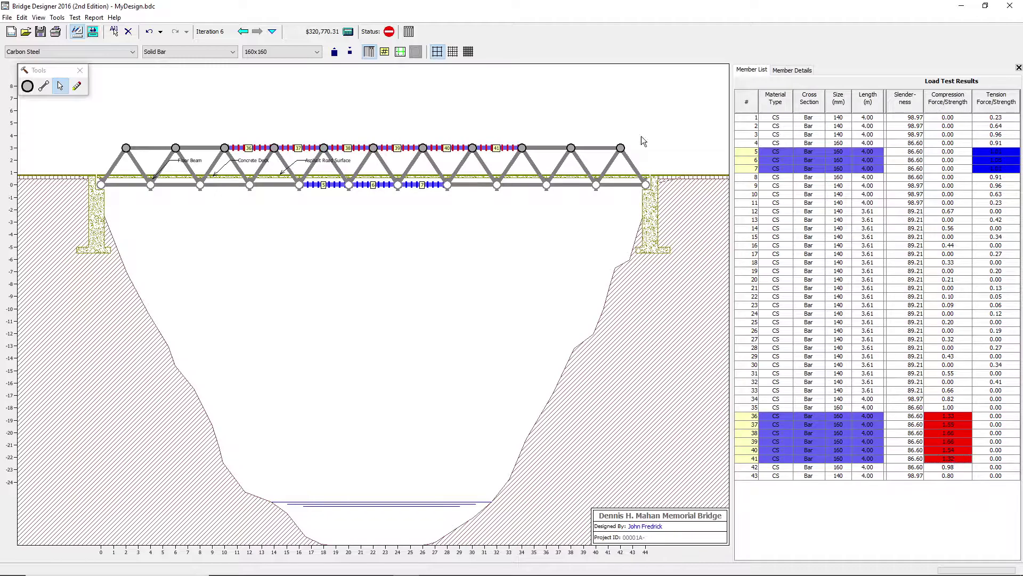
{"action": "left_click", "coordinate": [335, 51]}
{"action": "left_click", "coordinate": [94, 33]}
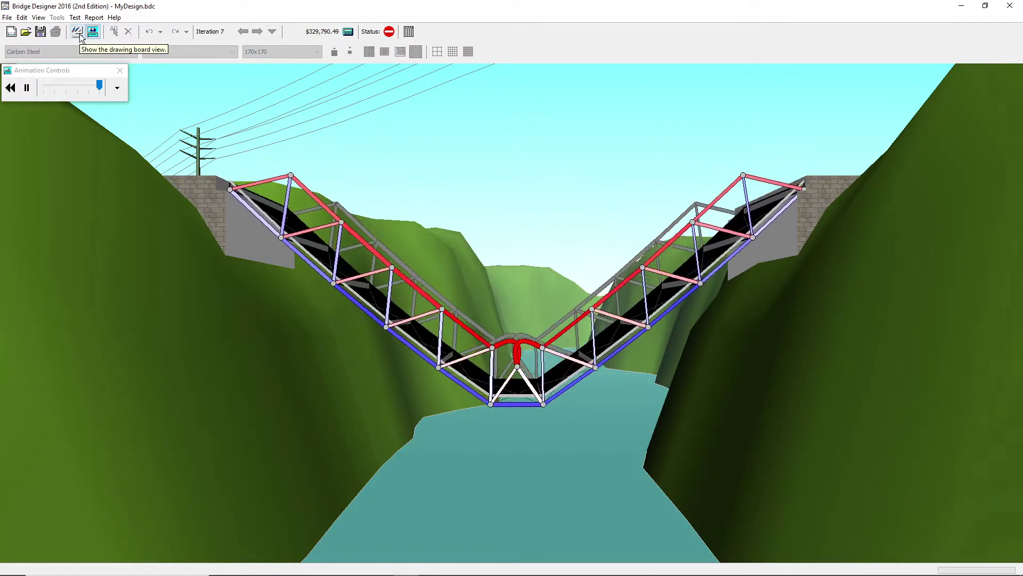
{"action": "left_click", "coordinate": [79, 33]}
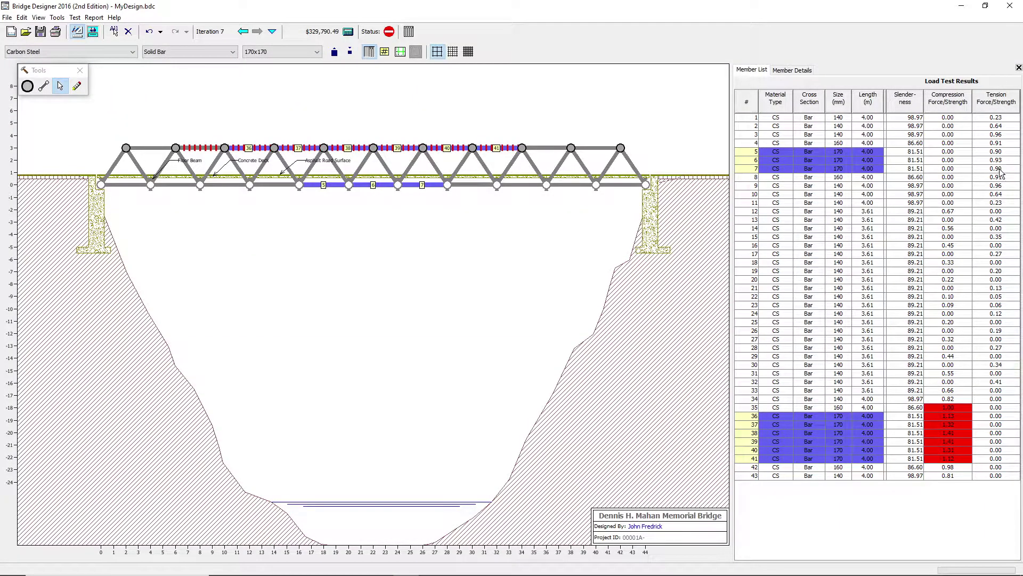
{"action": "left_click_drag", "start_coordinate": [944, 407], "coordinate": [951, 459]}
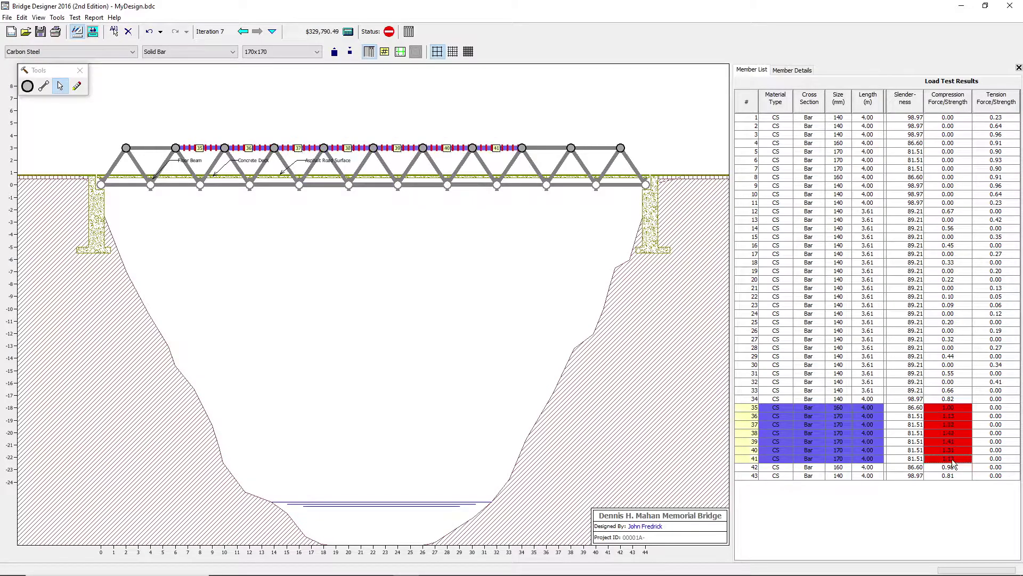
{"action": "left_click", "coordinate": [334, 52]}
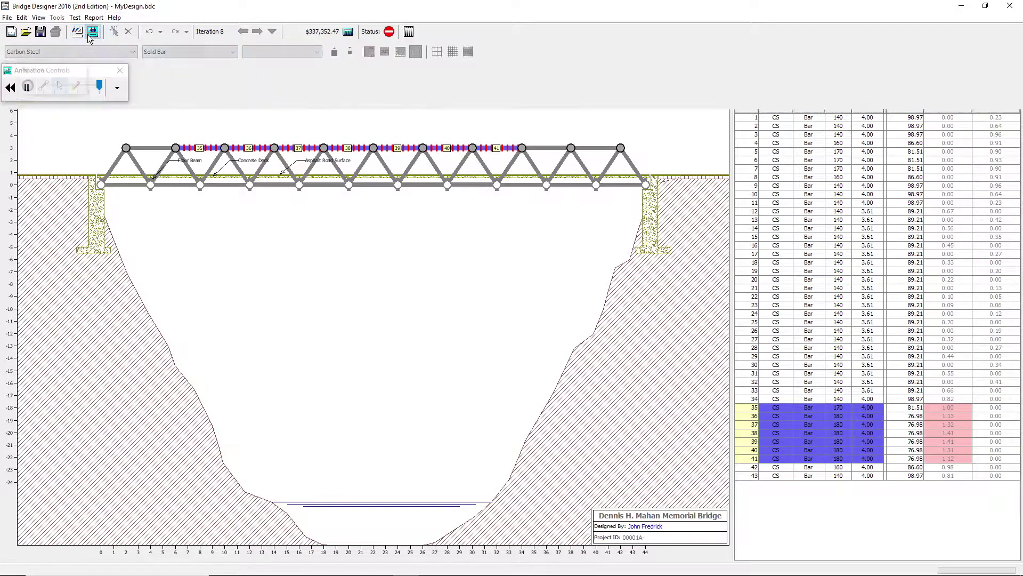
- Load-test iteration 8, then enlarge members 37–40 to 190 mm and retest
{"action": "left_click", "coordinate": [92, 32]}
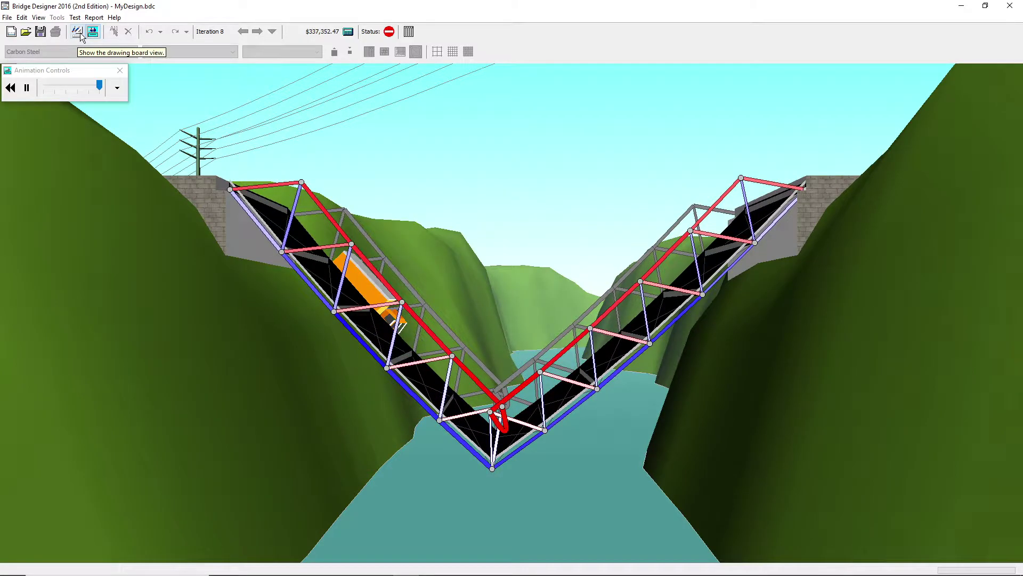
{"action": "left_click", "coordinate": [78, 32]}
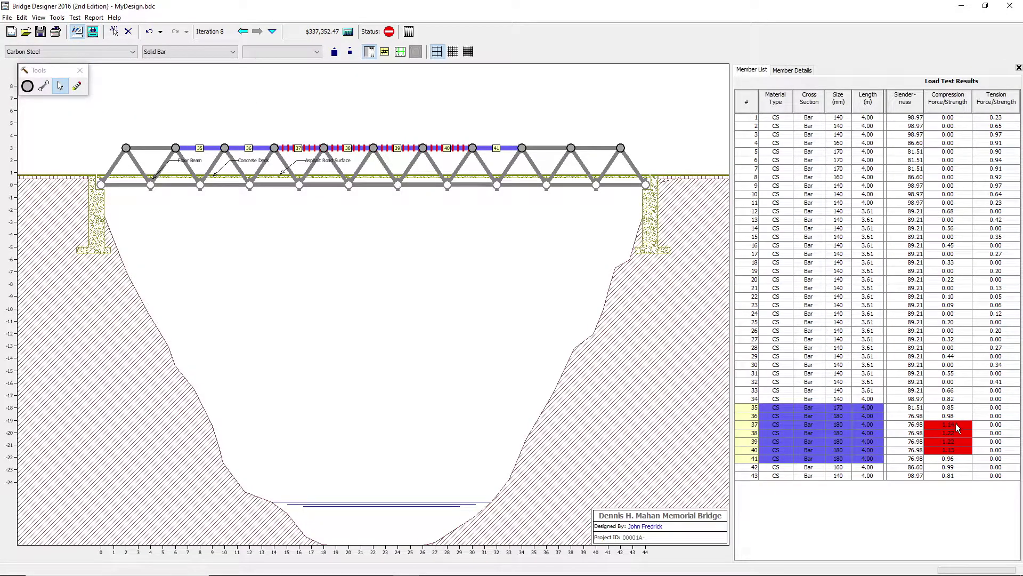
{"action": "left_click_drag", "start_coordinate": [955, 423], "coordinate": [953, 448]}
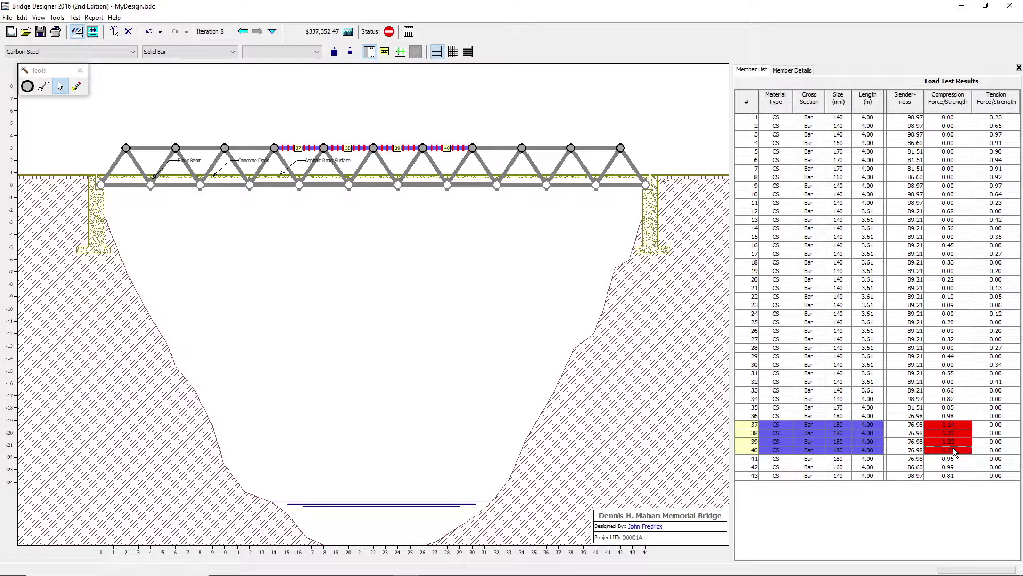
{"action": "left_click", "coordinate": [335, 52]}
{"action": "left_click", "coordinate": [93, 31]}
- Enlarge members 38–39 to 200 mm and run the passing load test
{"action": "left_click_drag", "start_coordinate": [936, 435], "coordinate": [939, 442]}
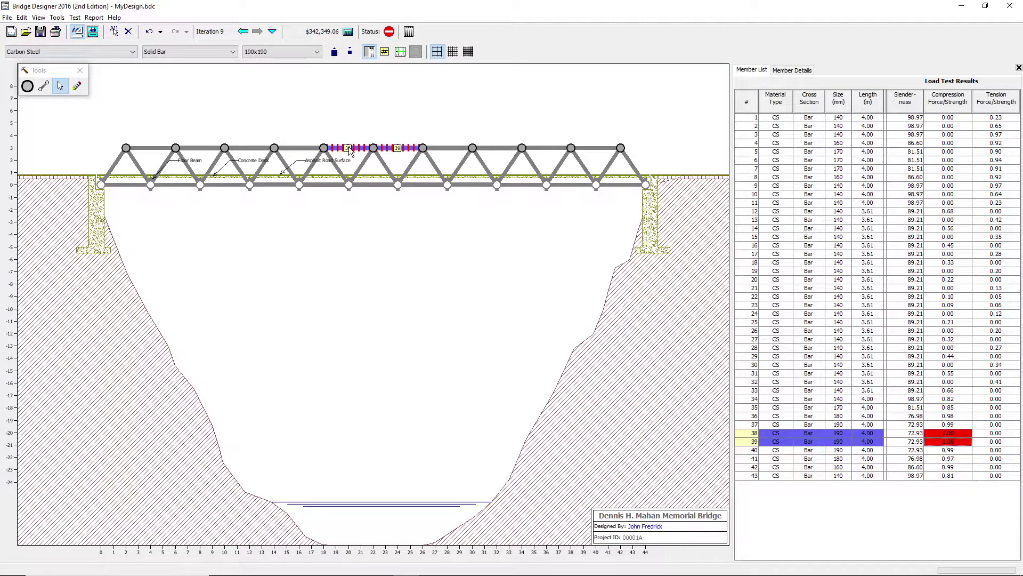
{"action": "left_click", "coordinate": [334, 52]}
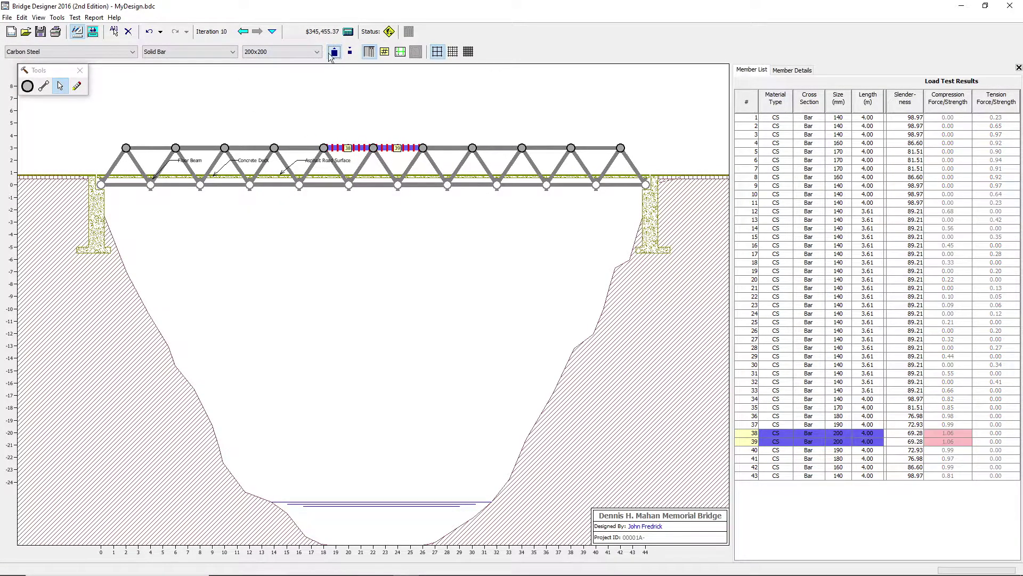
{"action": "left_click", "coordinate": [89, 33]}
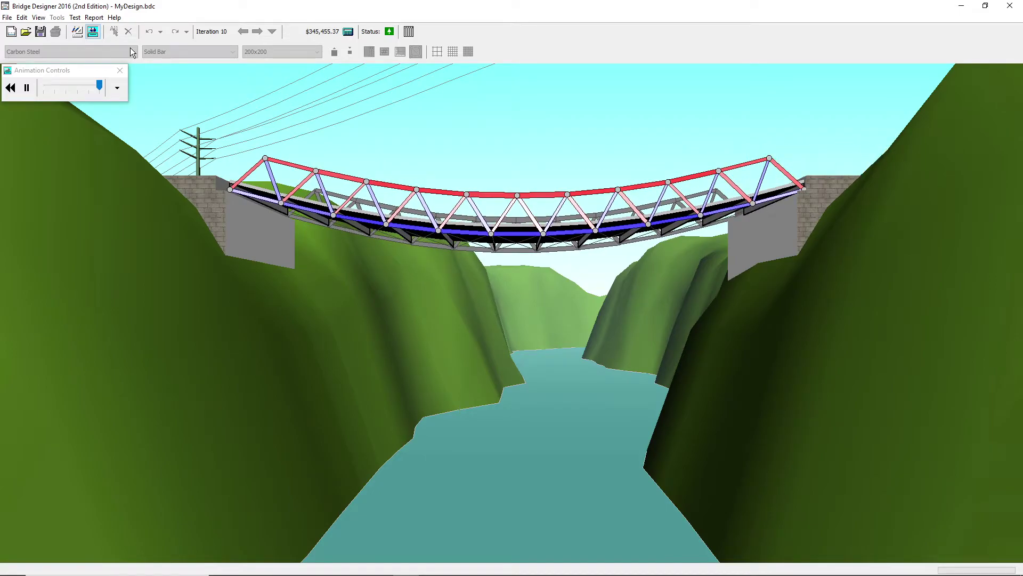
- Back in the 2-D view, keep Carbon Steel and select all 43 members in the Member List
{"action": "left_click", "coordinate": [77, 32]}
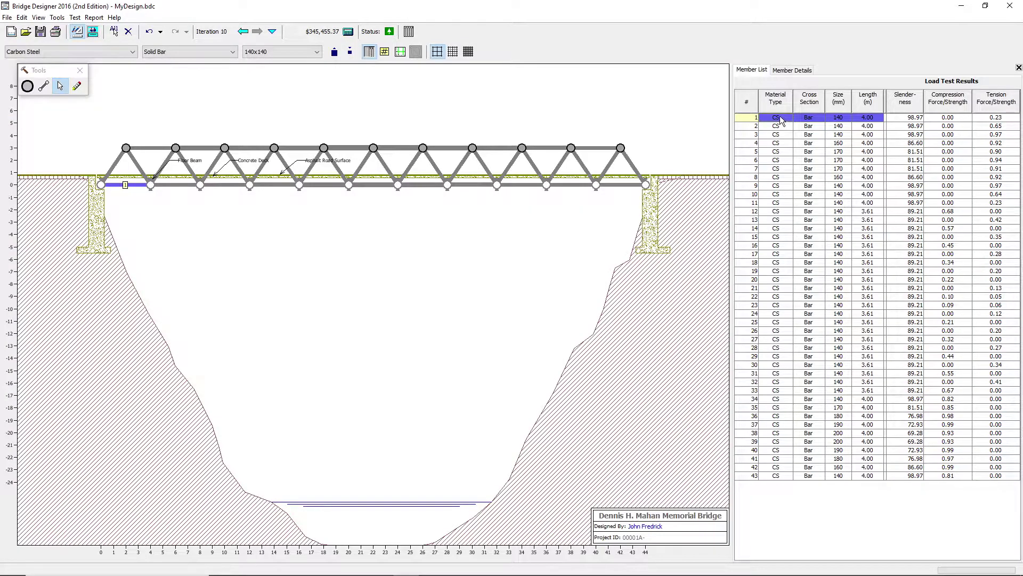
{"action": "mouse_move", "coordinate": [785, 123]}
{"action": "left_mouse_down"}
{"action": "mouse_move", "coordinate": [779, 466]}
{"action": "mouse_move", "coordinate": [784, 118]}
{"action": "left_mouse_up"}
{"action": "left_click", "coordinate": [718, 183]}
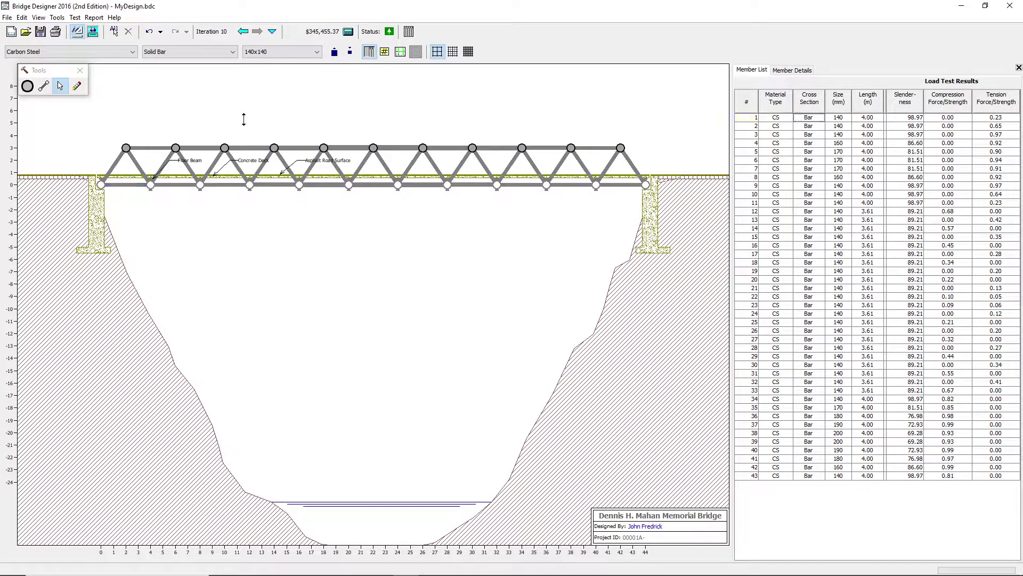
{"action": "left_click", "coordinate": [88, 53]}
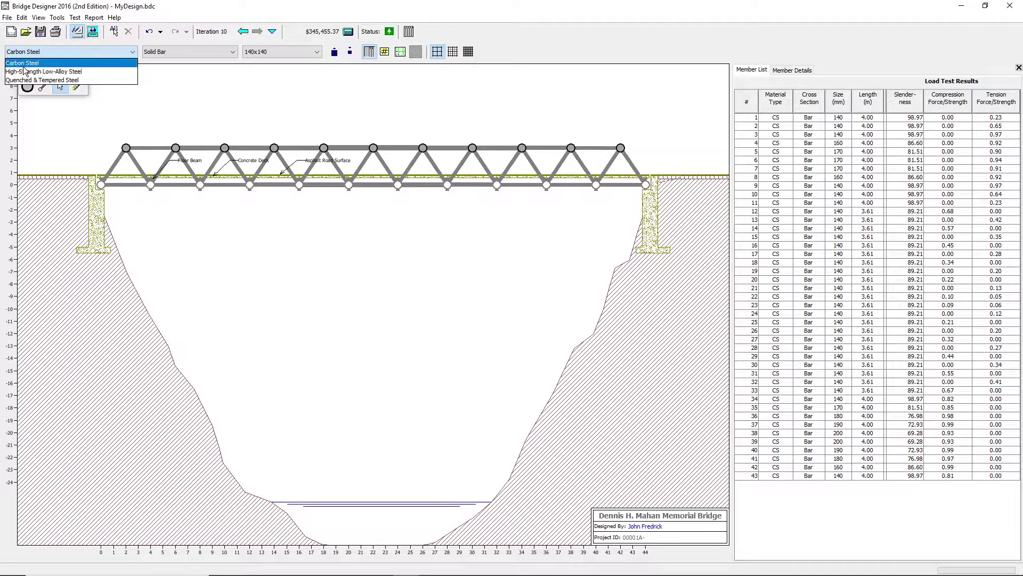
{"action": "left_click", "coordinate": [58, 43]}
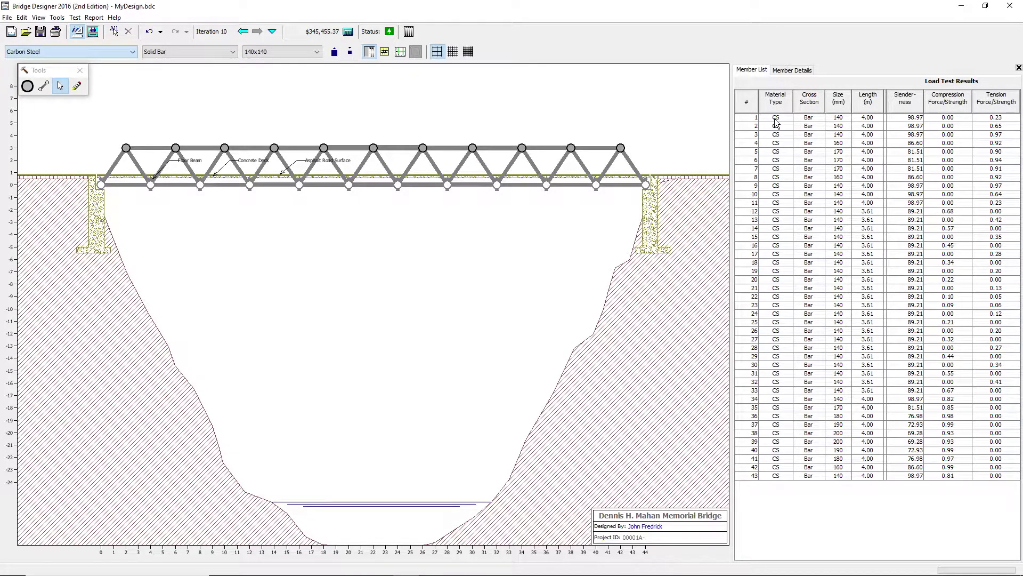
{"action": "left_click_drag", "start_coordinate": [776, 122], "coordinate": [798, 476]}
- Try Quenched & Tempered, then make every member High-Strength Low-Alloy Steel
{"action": "left_click", "coordinate": [48, 47]}
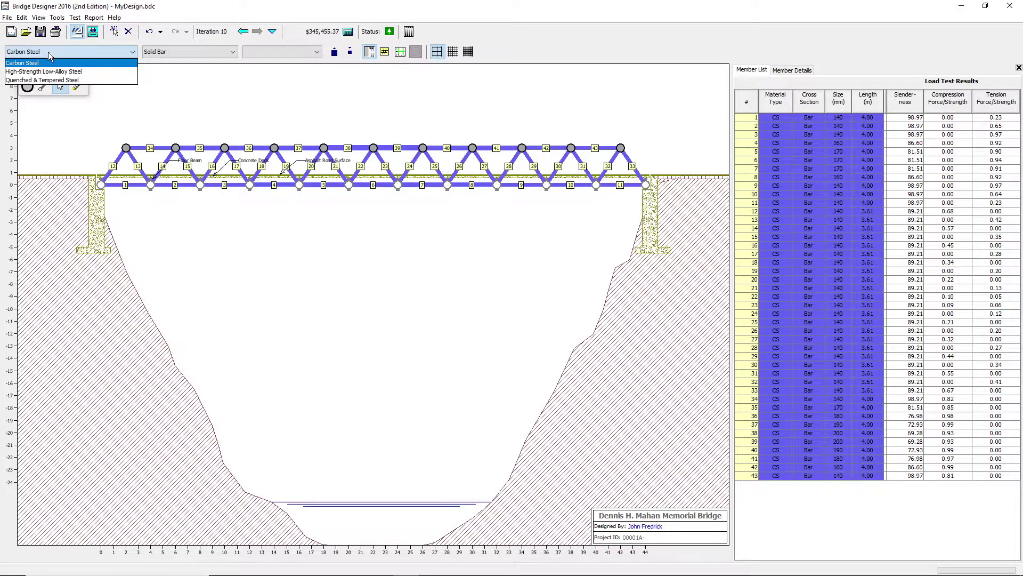
{"action": "left_click", "coordinate": [57, 80]}
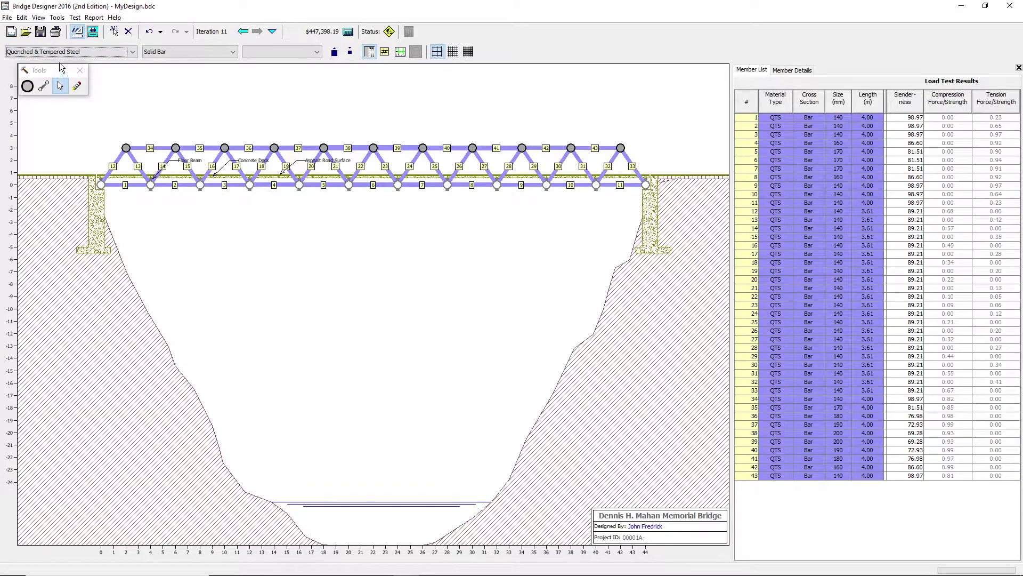
{"action": "left_click", "coordinate": [59, 52]}
{"action": "left_click", "coordinate": [52, 72]}
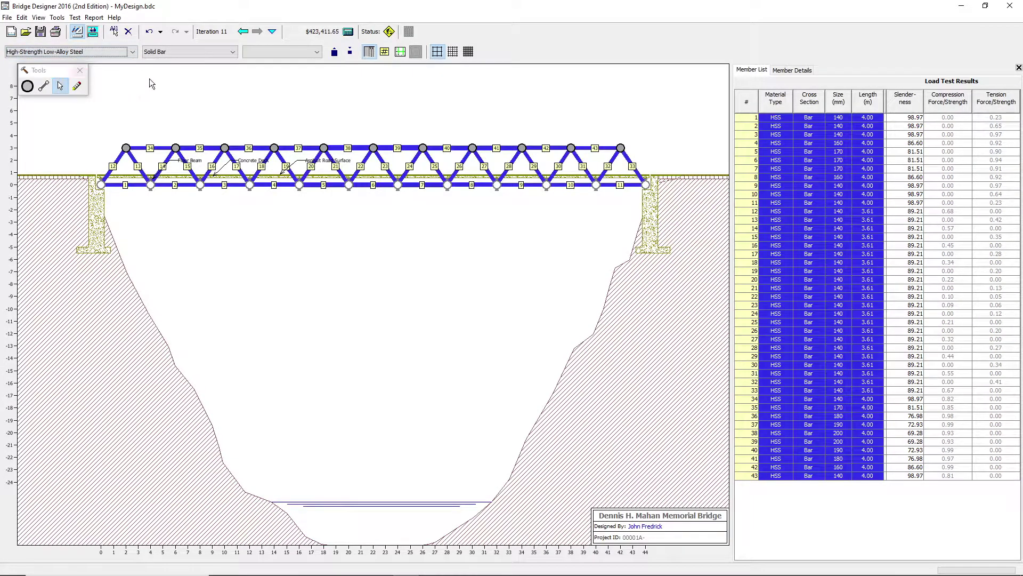
- Select members 22 and 23 and change them to Carbon Steel
{"action": "left_click", "coordinate": [201, 75]}
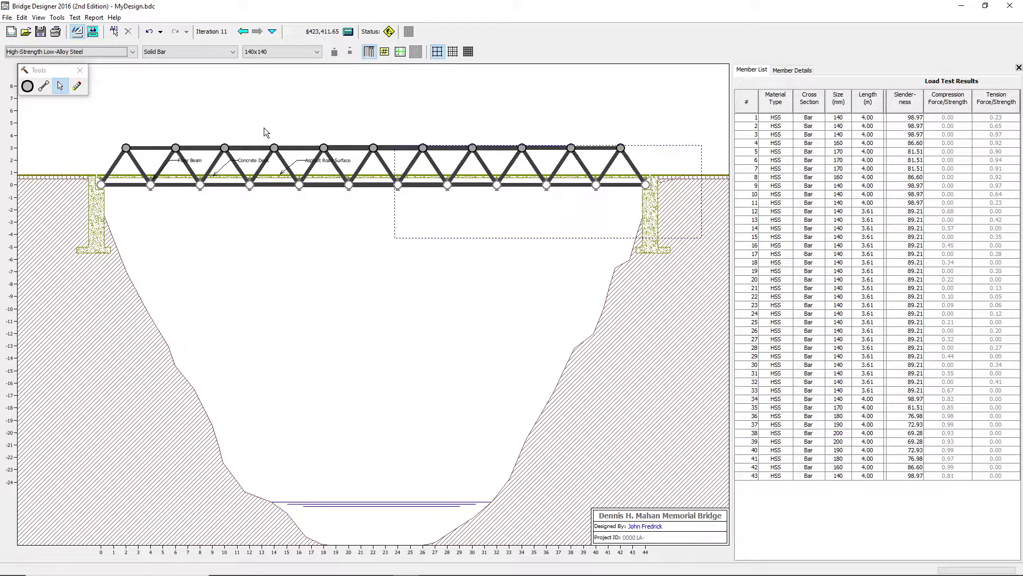
{"action": "key", "text": "ctrl+a"}
{"action": "left_click", "coordinate": [366, 193]}
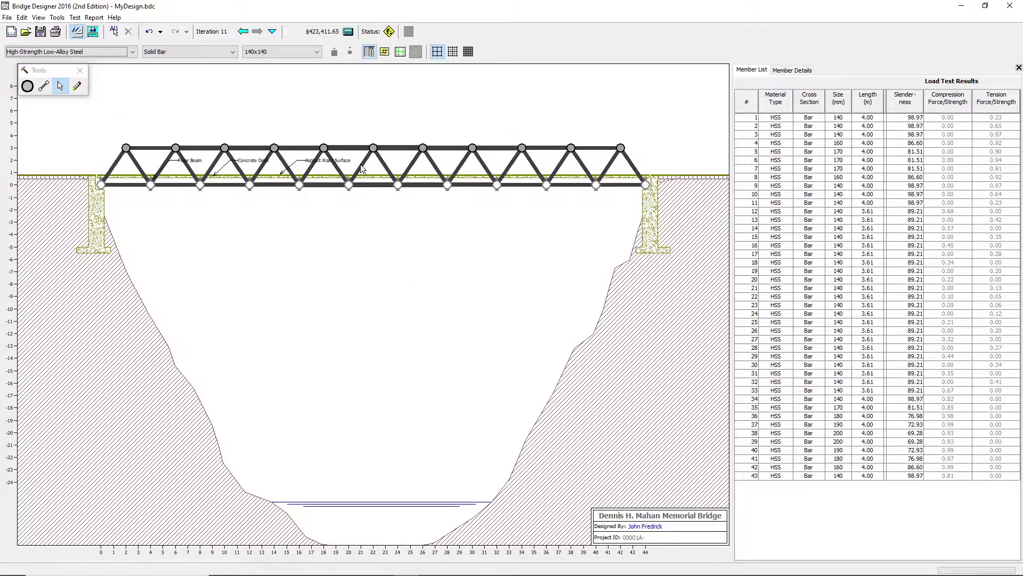
{"action": "left_click", "coordinate": [362, 170]}
{"action": "left_click", "coordinate": [387, 169], "text": "ctrl"}
{"action": "left_click", "coordinate": [71, 52]}
{"action": "left_click", "coordinate": [22, 62]}
- Inspect members 23, 22, 20 and 38, then clear the selection
{"action": "left_click", "coordinate": [309, 107]}
{"action": "left_click", "coordinate": [385, 168]}
{"action": "left_click", "coordinate": [364, 168]}
{"action": "left_click", "coordinate": [384, 168]}
{"action": "left_click", "coordinate": [363, 168]}
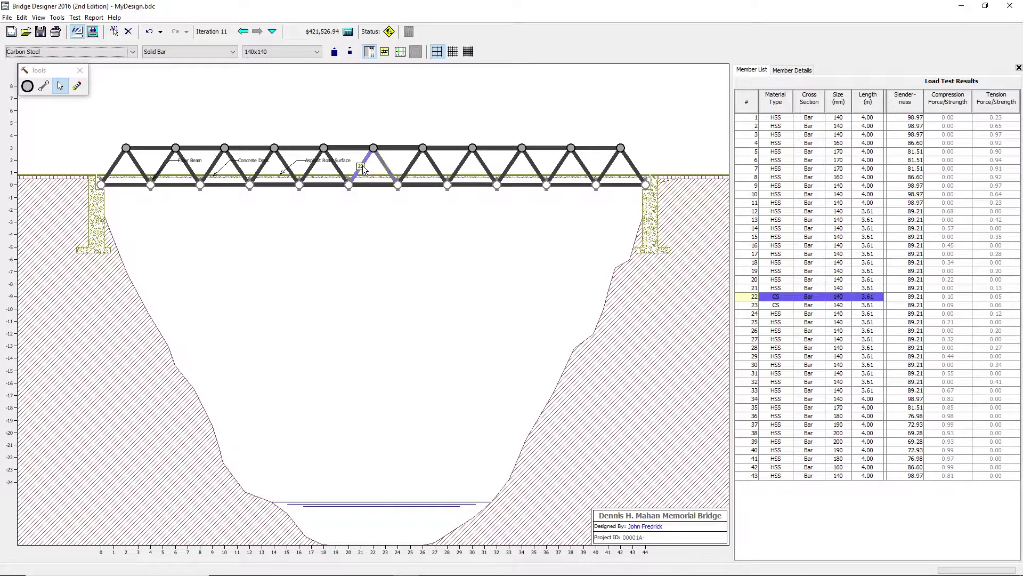
{"action": "left_click", "coordinate": [312, 165]}
{"action": "left_click", "coordinate": [334, 148]}
{"action": "left_click", "coordinate": [336, 131]}
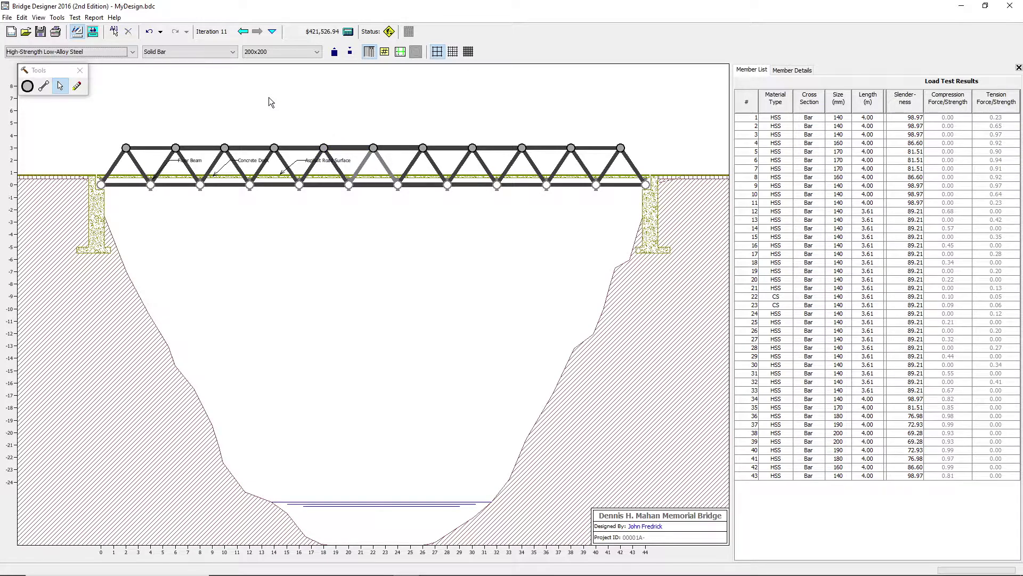
- Review the steel type list twice, leaving all materials unchanged
{"action": "left_click", "coordinate": [84, 51]}
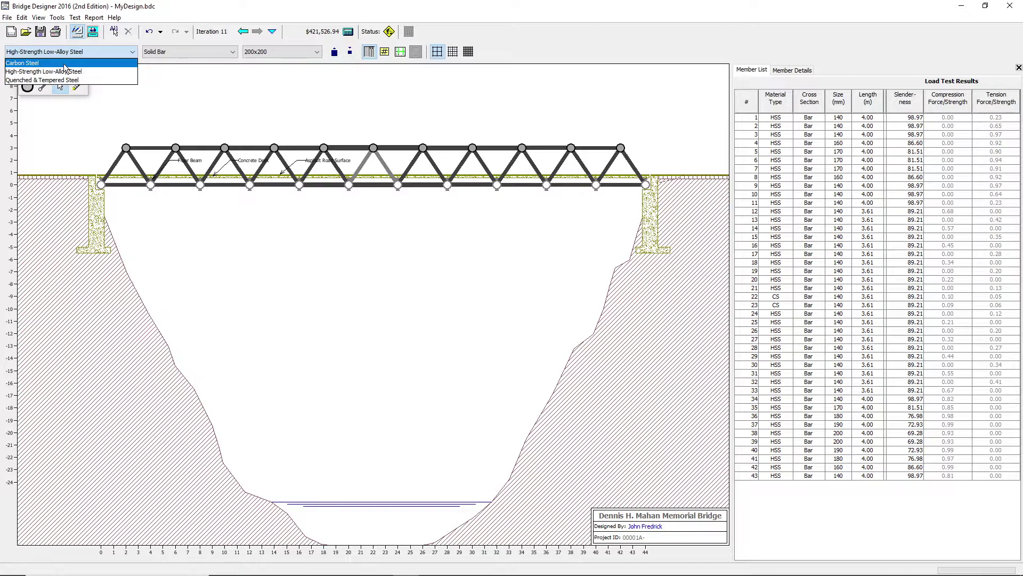
{"action": "left_click", "coordinate": [64, 71]}
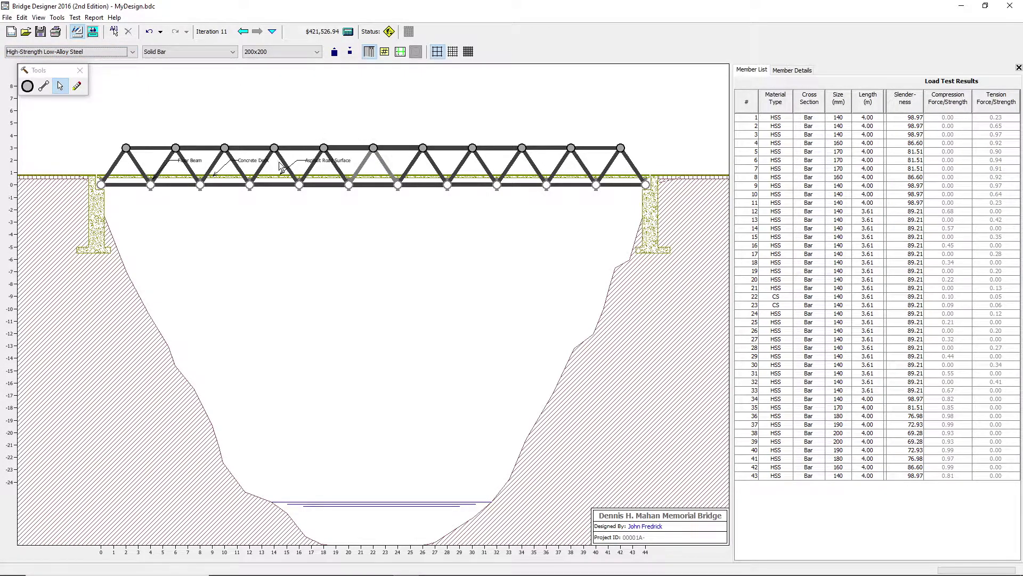
{"action": "left_click", "coordinate": [49, 53]}
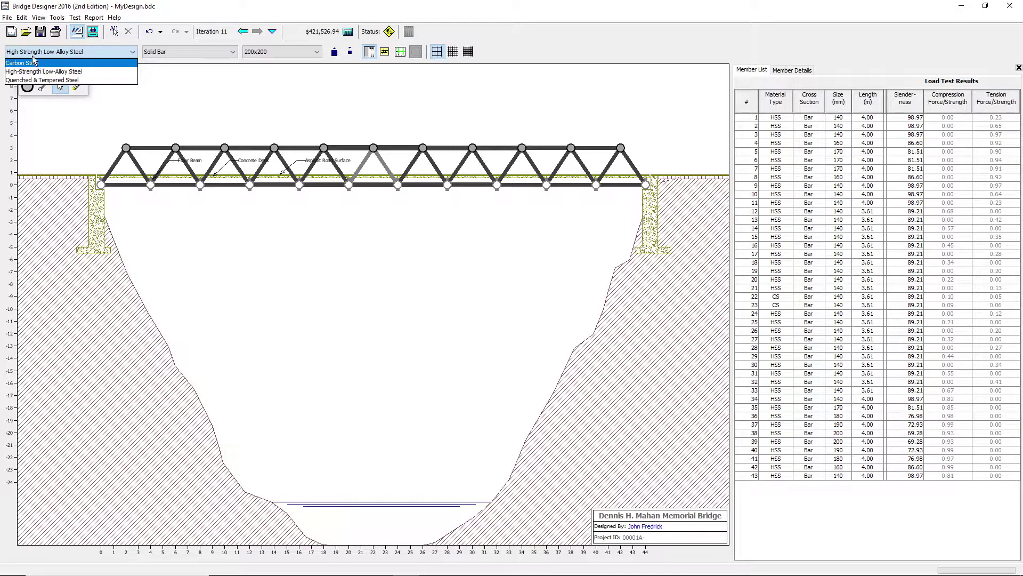
{"action": "left_click", "coordinate": [163, 56]}
- Make Hollow Tube the default cross-section, then pick the Joint tool
{"action": "left_click", "coordinate": [163, 55]}
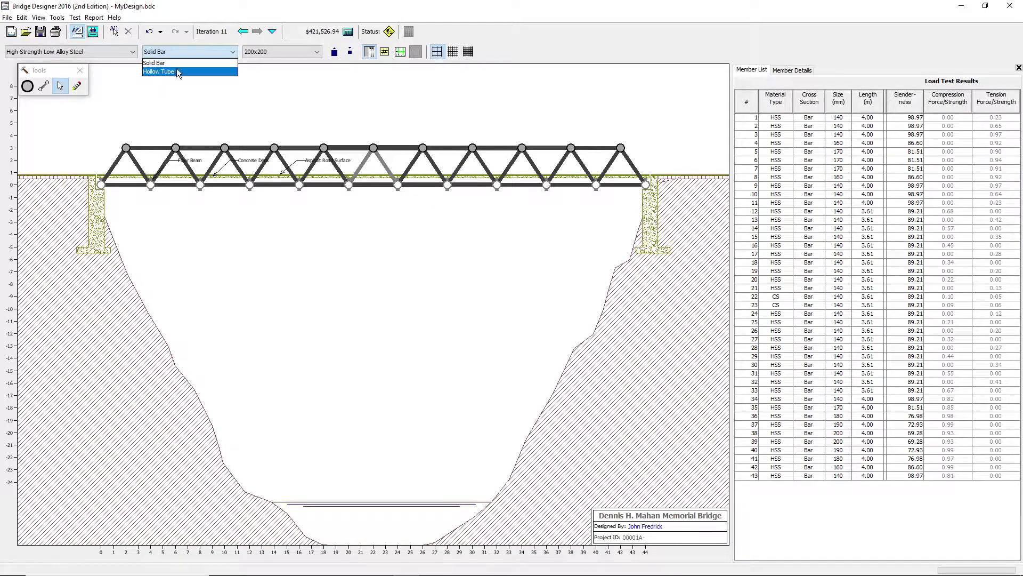
{"action": "left_click", "coordinate": [216, 100]}
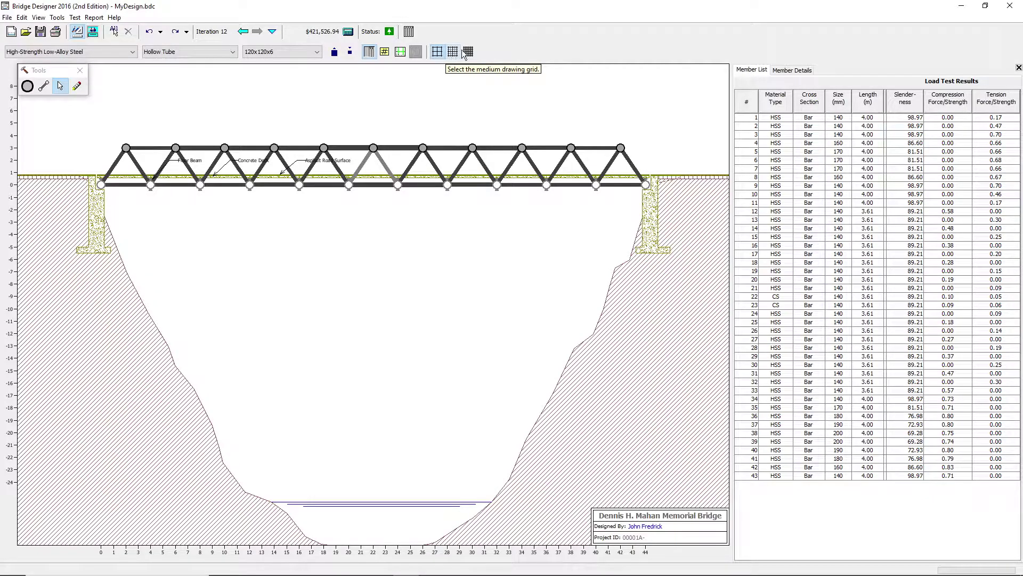
{"action": "left_click", "coordinate": [28, 86]}
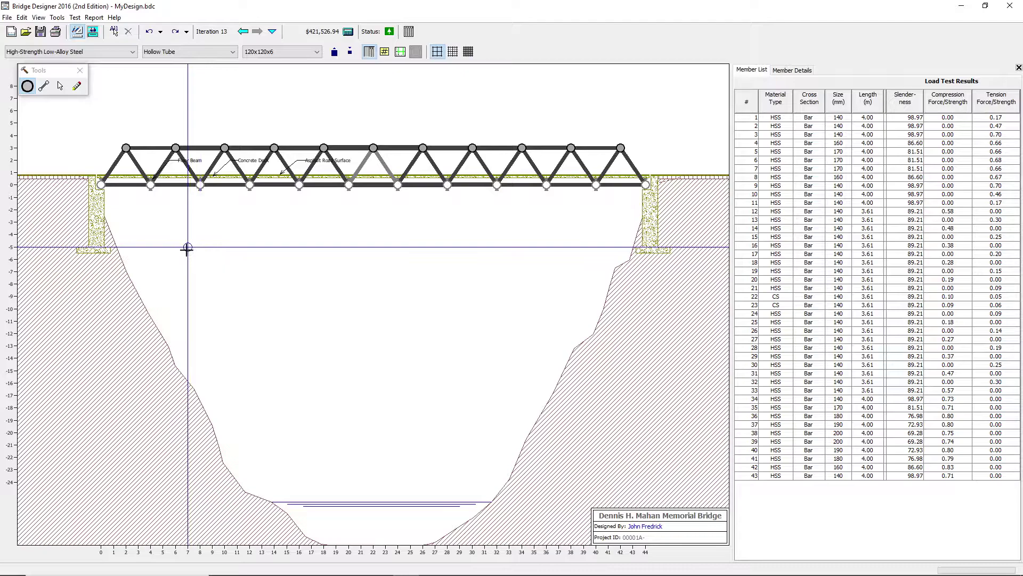
{"action": "left_click", "coordinate": [450, 53]}
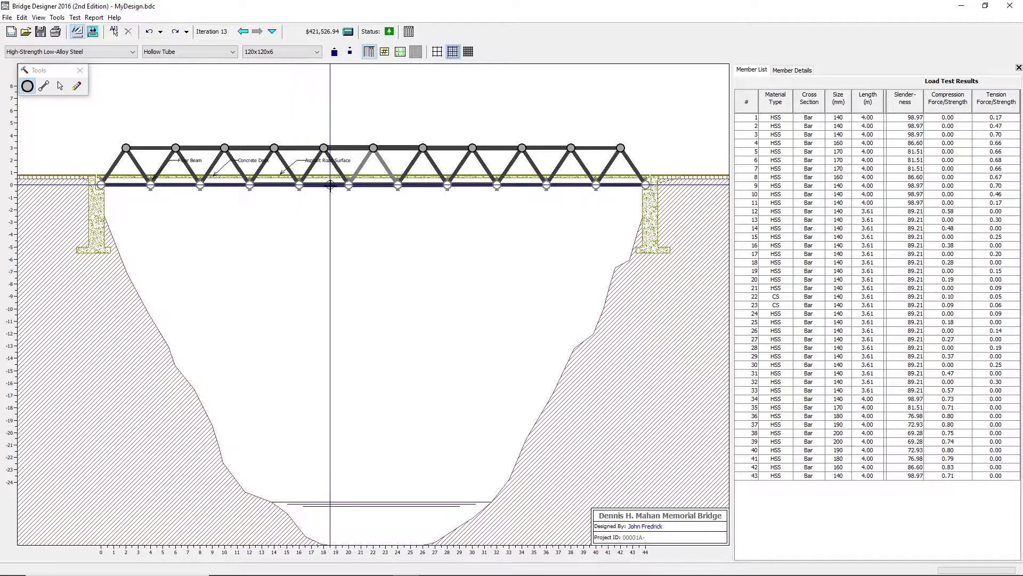
{"action": "left_click", "coordinate": [471, 53]}
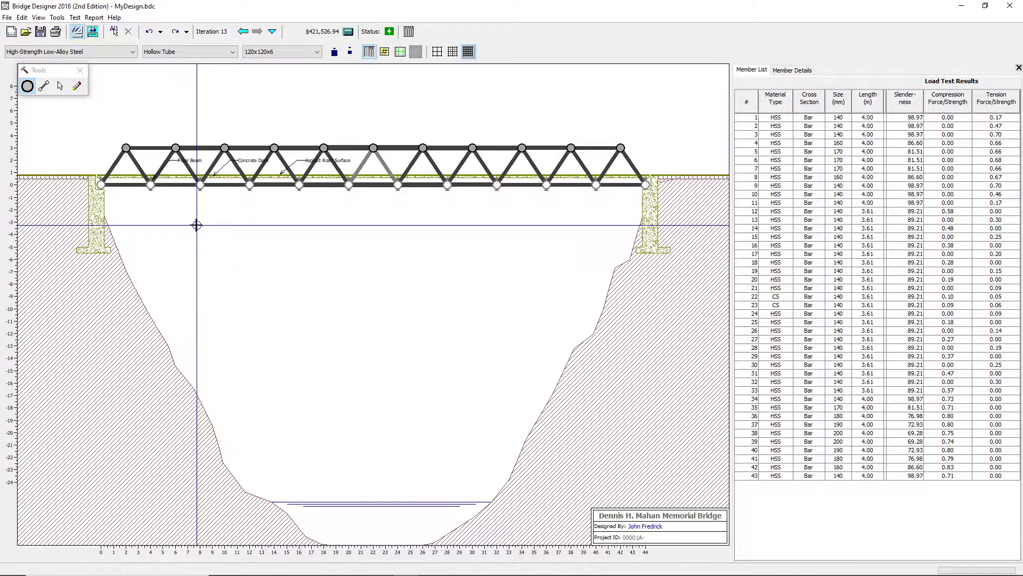
{"action": "left_click", "coordinate": [187, 206]}
{"action": "left_click", "coordinate": [280, 244]}
{"action": "left_click", "coordinate": [293, 244]}
{"action": "left_click", "coordinate": [320, 219]}
{"action": "left_click", "coordinate": [348, 268]}
{"action": "left_click", "coordinate": [345, 232]}
{"action": "left_click", "coordinate": [284, 294]}
{"action": "left_click", "coordinate": [348, 305]}
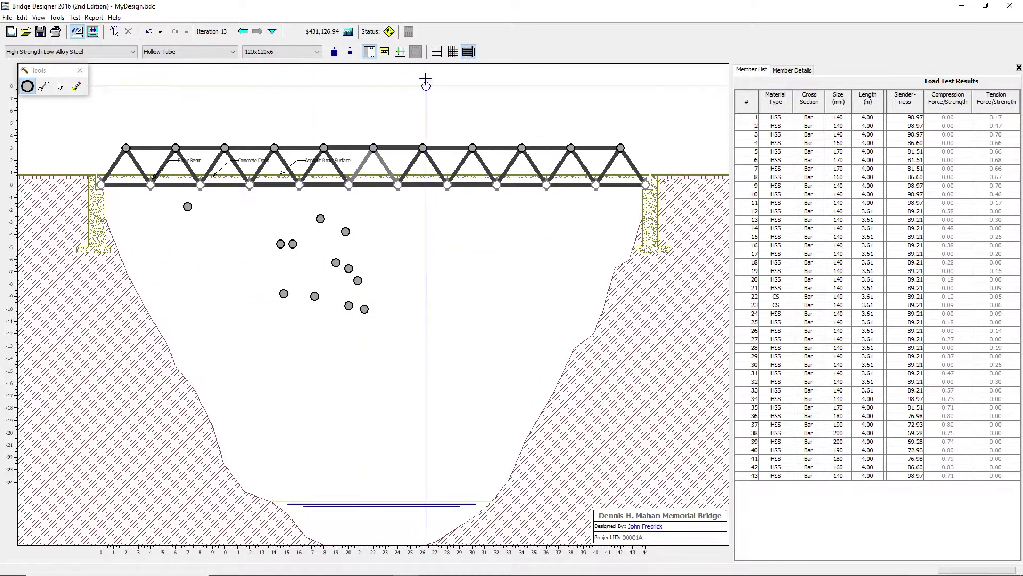
{"action": "key", "text": "ctrl+z"}
{"action": "key", "text": "ctrl+z"}
{"action": "key", "text": "ctrl+z"}
{"action": "key", "text": "ctrl+z"}
{"action": "key", "text": "ctrl+z"}
{"action": "key", "text": "ctrl+z"}
{"action": "key", "text": "ctrl+z"}
{"action": "key", "text": "ctrl+z"}
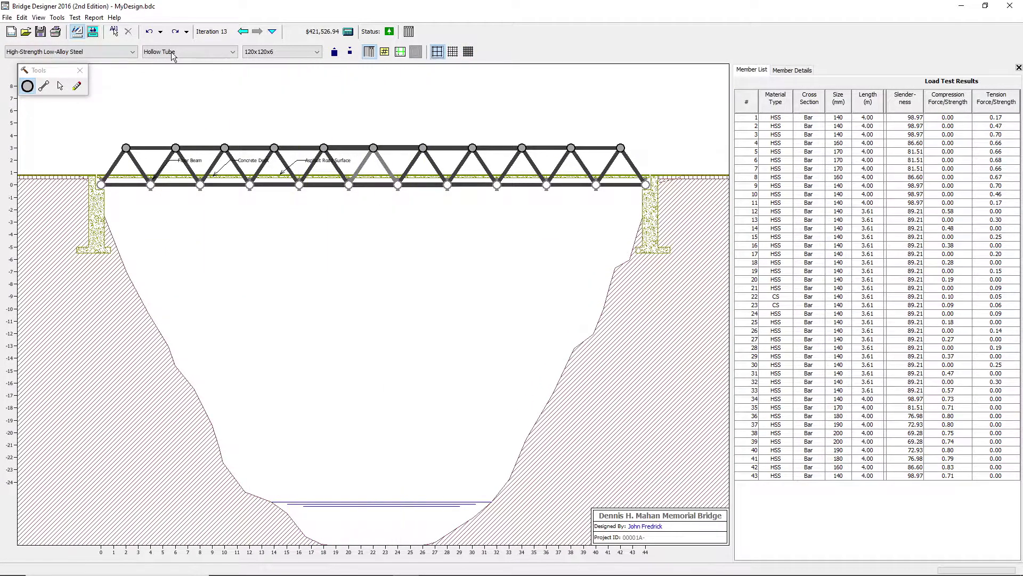
- Shrink every truss member by one size and run the load test
{"action": "left_click", "coordinate": [60, 86]}
{"action": "left_click_drag", "start_coordinate": [91, 118], "coordinate": [690, 191]}
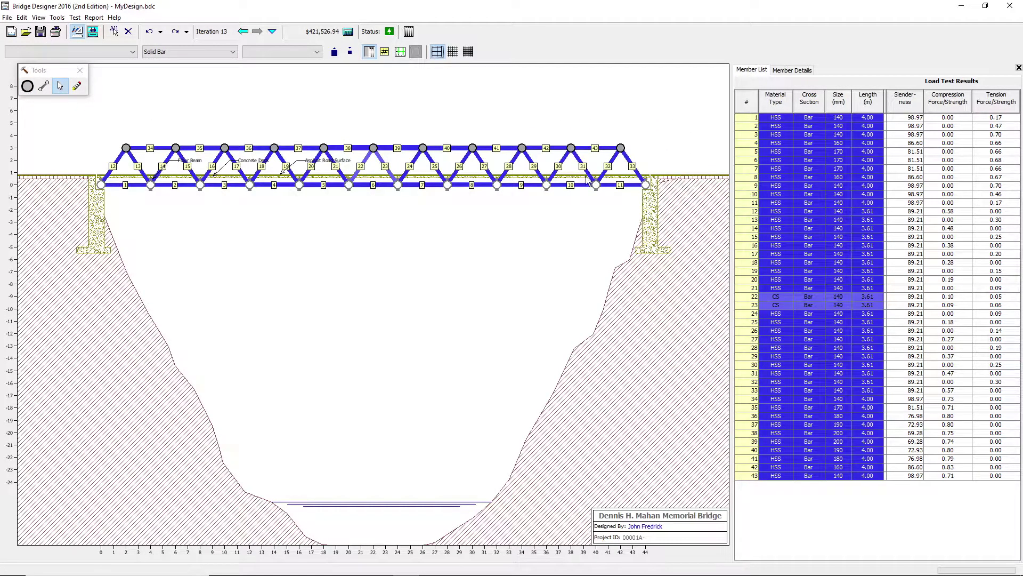
{"action": "left_click", "coordinate": [350, 51]}
{"action": "left_click", "coordinate": [93, 31]}
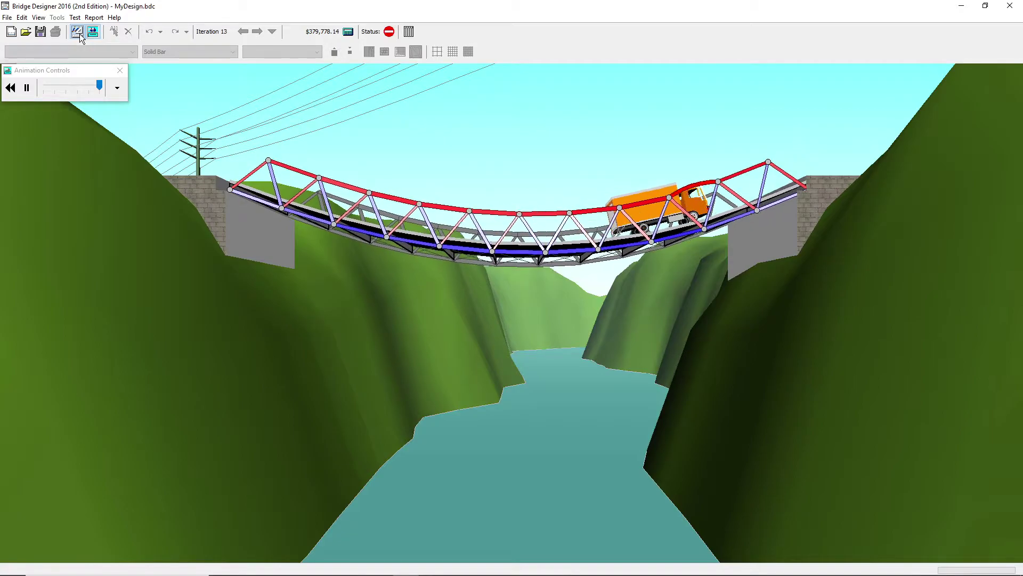
- Enlarge failing member 42 two sizes to 160 mm and rerun the load test
{"action": "left_click", "coordinate": [78, 33]}
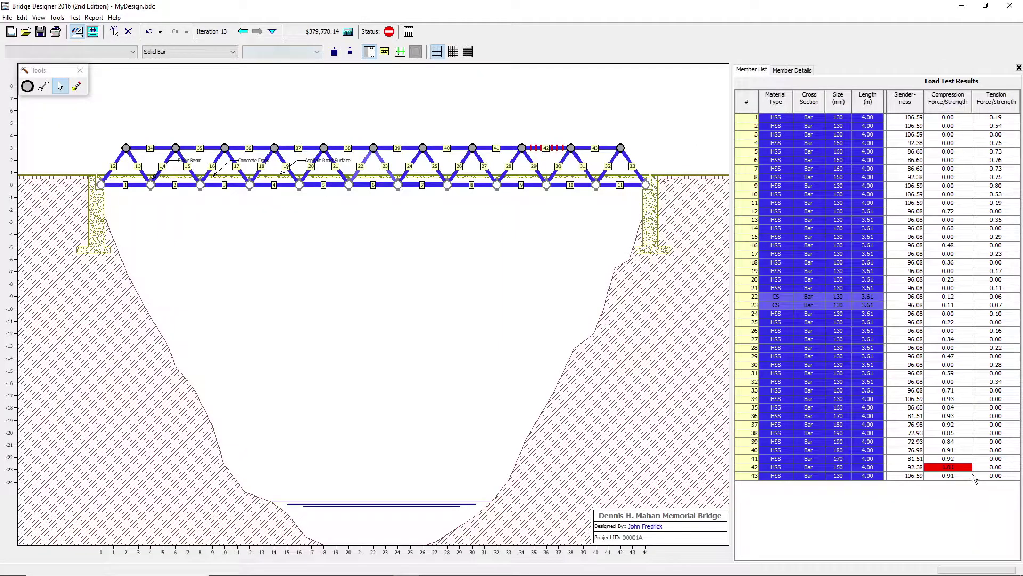
{"action": "left_click", "coordinate": [957, 468]}
{"action": "left_click", "coordinate": [350, 52]}
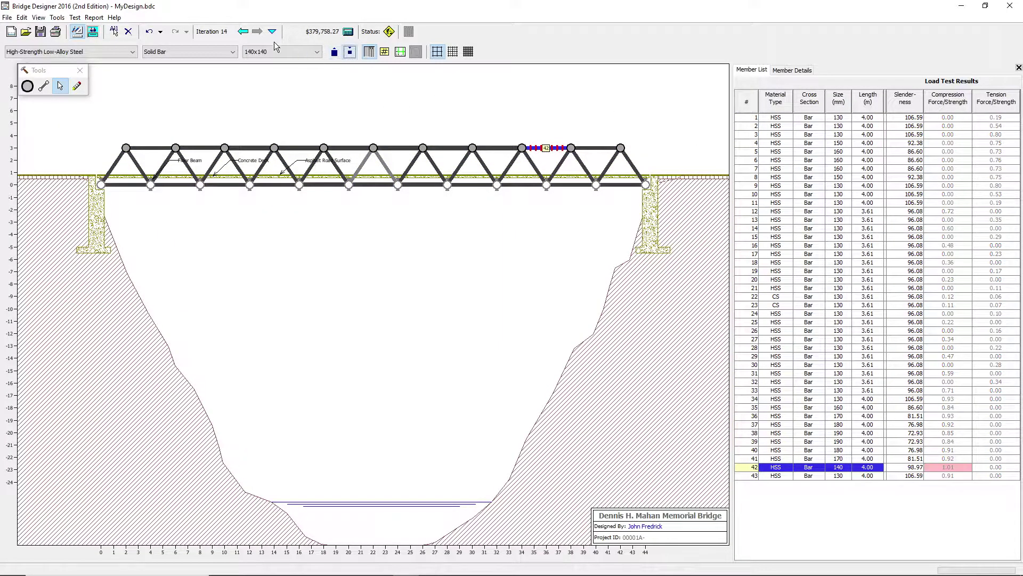
{"action": "left_click", "coordinate": [334, 52]}
{"action": "left_click", "coordinate": [334, 51]}
{"action": "left_click", "coordinate": [93, 32]}
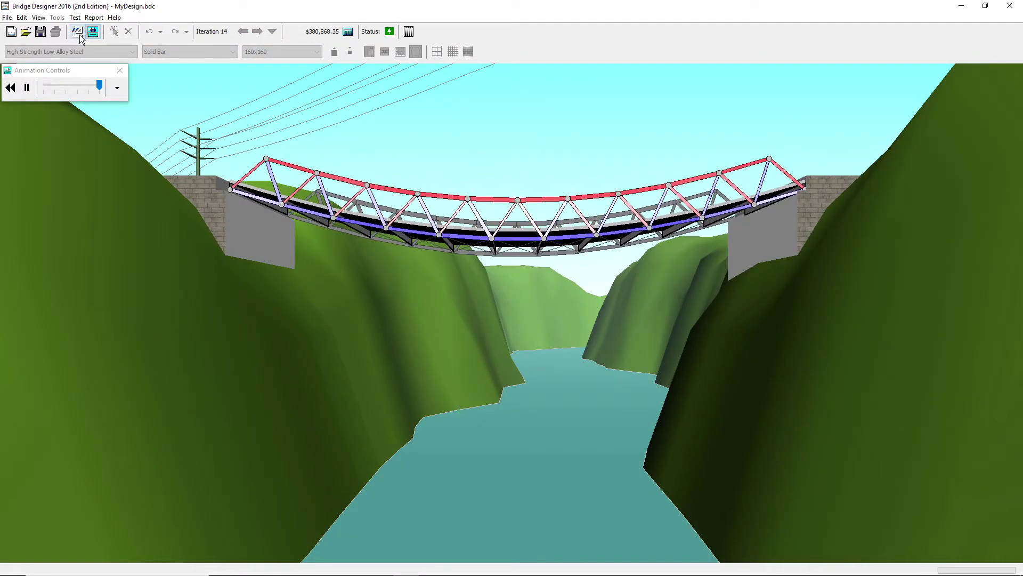
{"action": "left_click", "coordinate": [78, 33]}
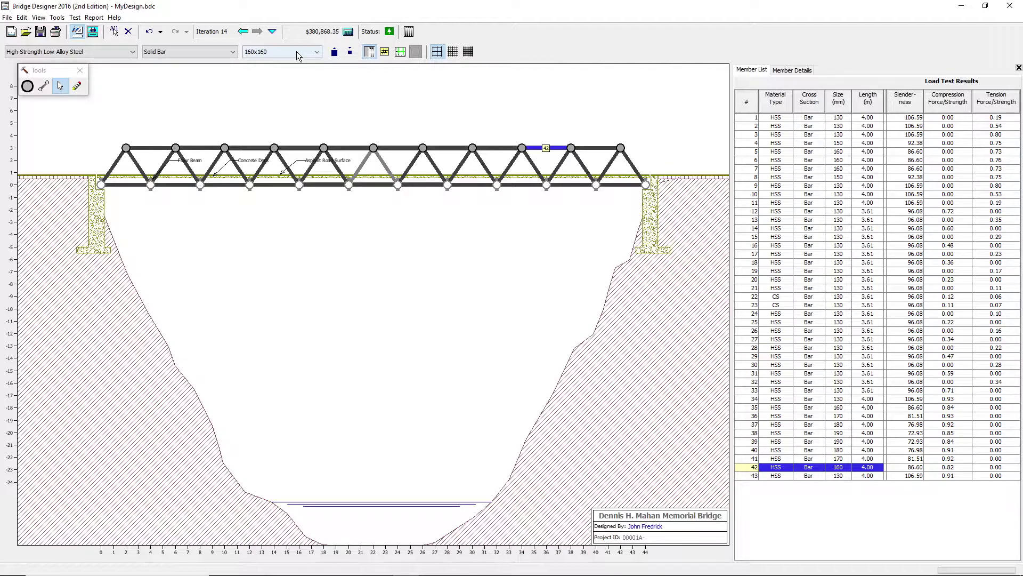
- Try each steel type on member 42, settle on Carbon Steel, and deselect it
{"action": "left_click", "coordinate": [69, 52]}
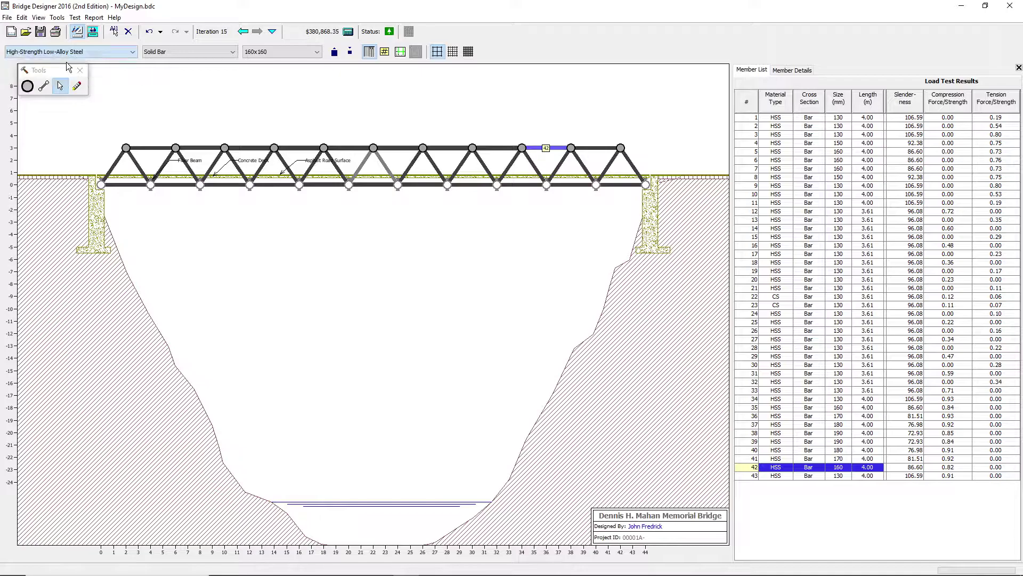
{"action": "left_click", "coordinate": [68, 62]}
{"action": "left_click", "coordinate": [67, 51]}
{"action": "left_click", "coordinate": [58, 72]}
{"action": "left_click", "coordinate": [59, 52]}
{"action": "left_click", "coordinate": [58, 80]}
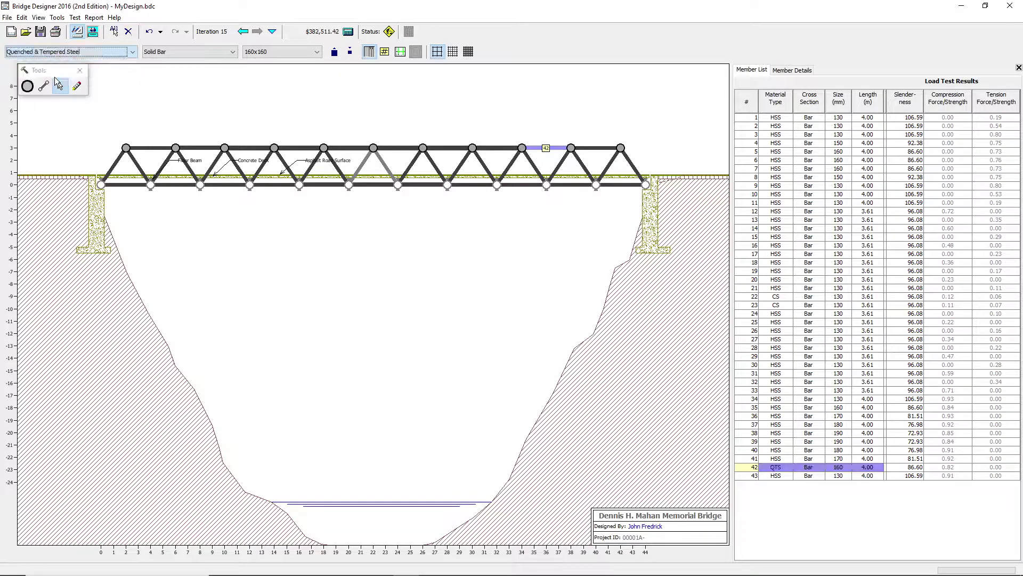
{"action": "left_click", "coordinate": [79, 48]}
{"action": "left_click", "coordinate": [69, 62]}
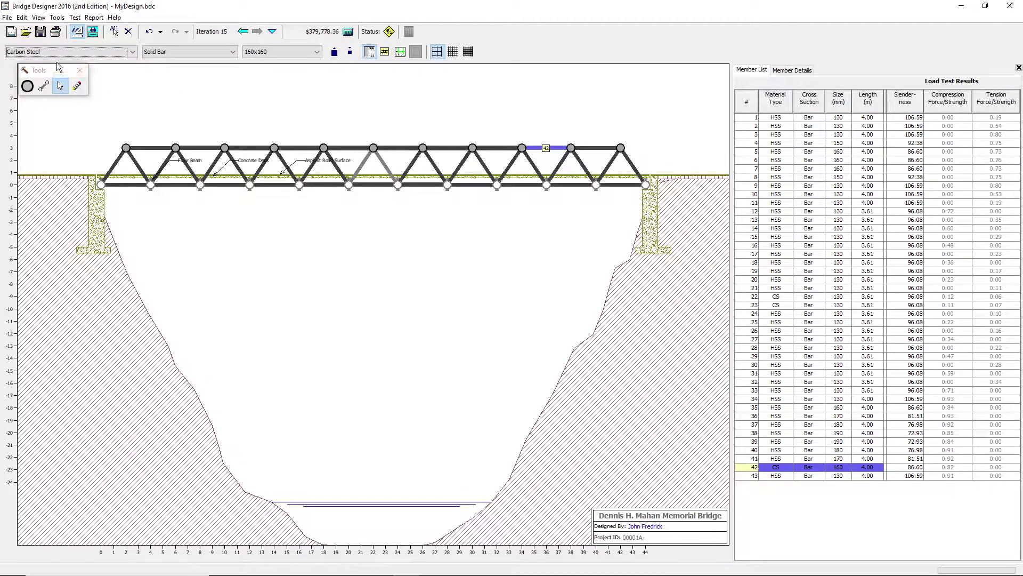
{"action": "left_click", "coordinate": [199, 110]}
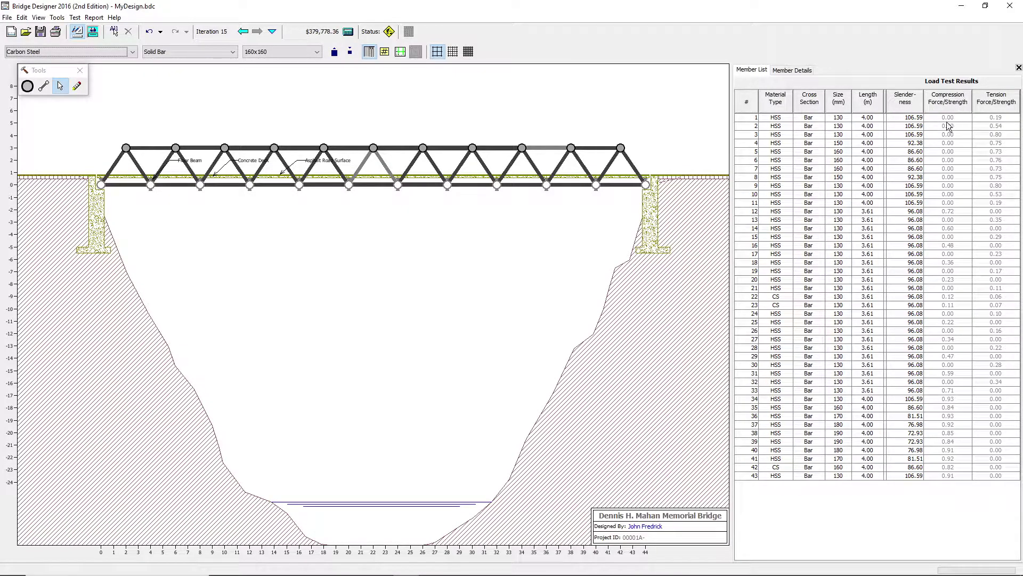
- Shrink member 1 two sizes to 110 mm, rerun the load test, and review results
{"action": "left_click", "coordinate": [996, 118]}
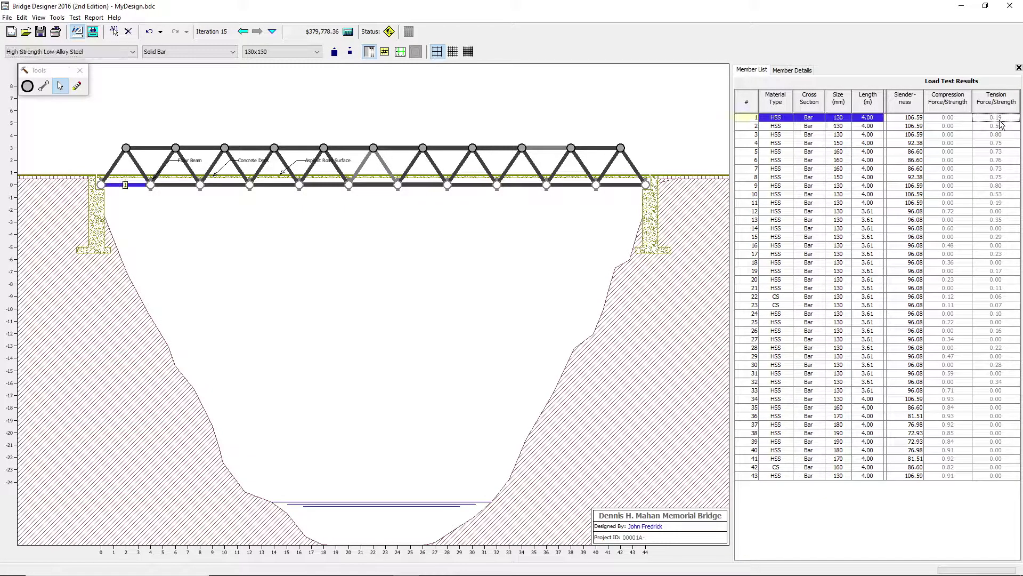
{"action": "left_click", "coordinate": [350, 52]}
{"action": "left_click", "coordinate": [350, 51]}
{"action": "left_click", "coordinate": [92, 33]}
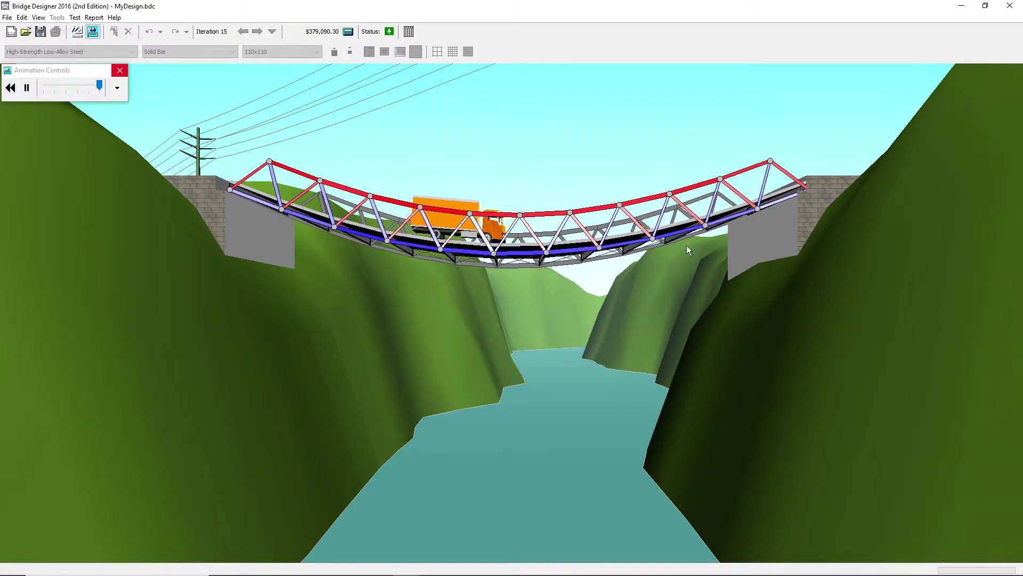
{"action": "left_click", "coordinate": [78, 33]}
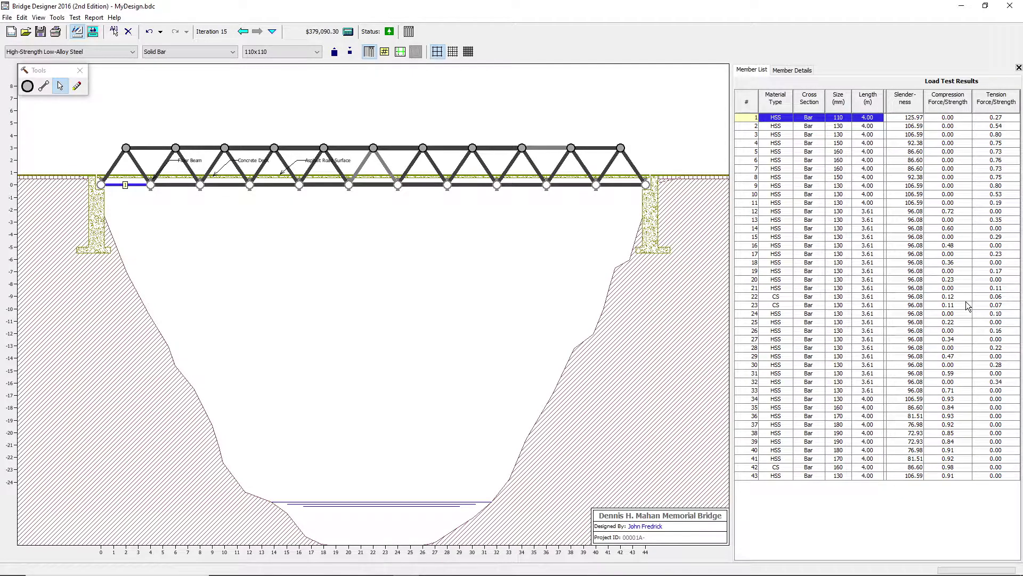
{"action": "left_click", "coordinate": [304, 73]}
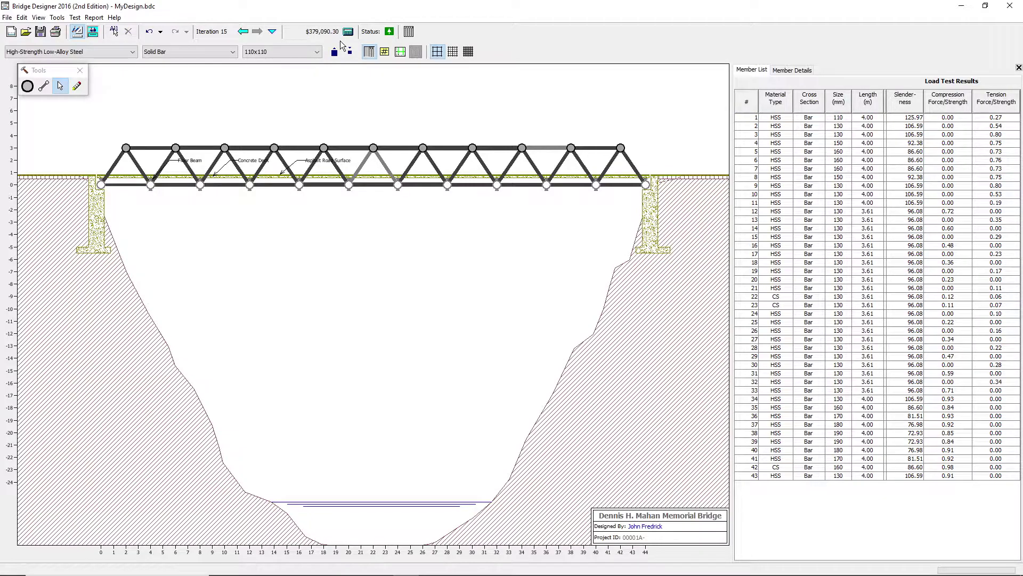
- Replay the 3D load test at maximum animation speed, then rewind it twice
{"action": "left_click", "coordinate": [93, 33]}
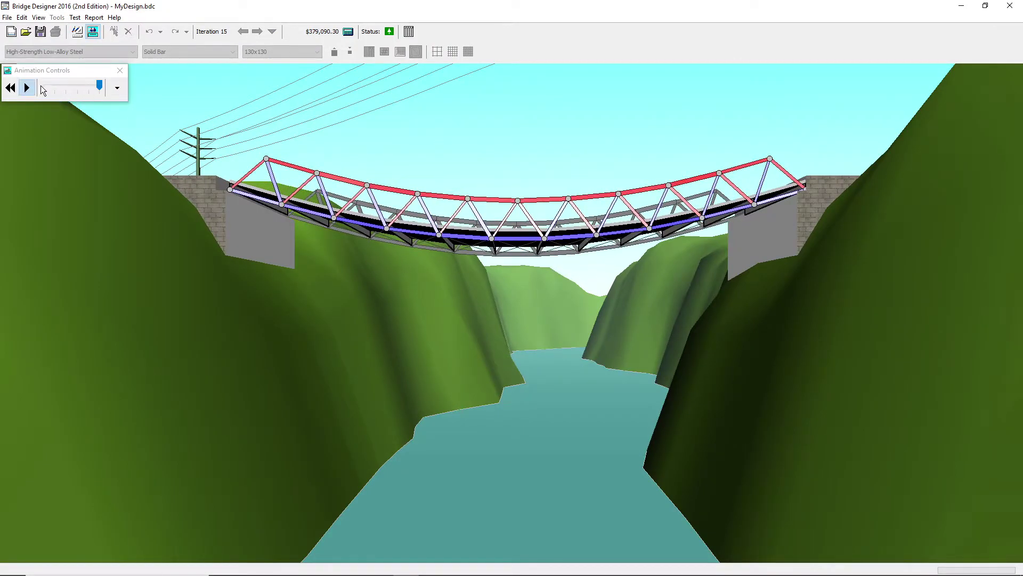
{"action": "left_click", "coordinate": [33, 87]}
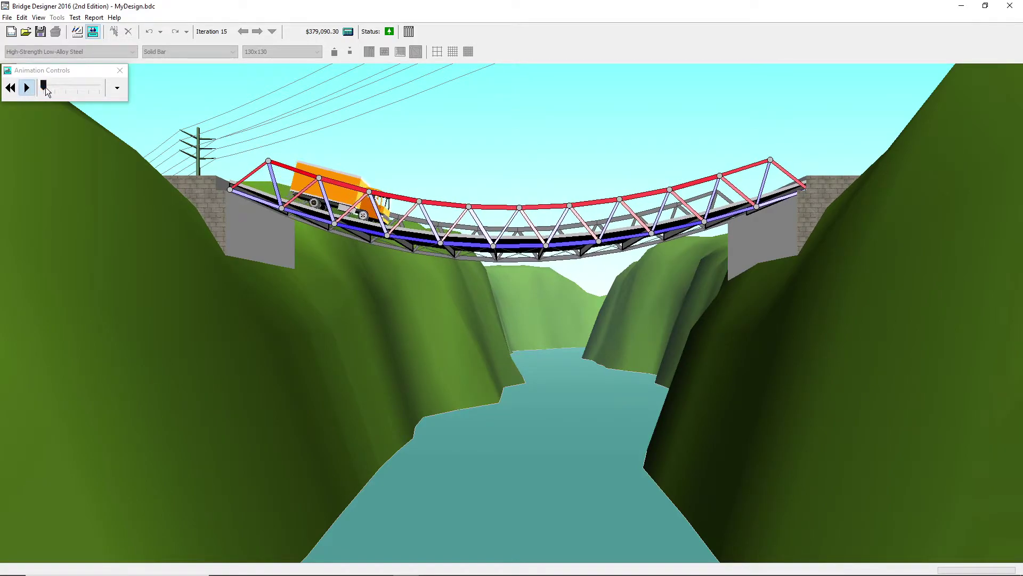
{"action": "left_click_drag", "start_coordinate": [45, 88], "coordinate": [126, 87]}
{"action": "left_click", "coordinate": [66, 90]}
{"action": "left_click", "coordinate": [99, 89]}
{"action": "left_click", "coordinate": [14, 93]}
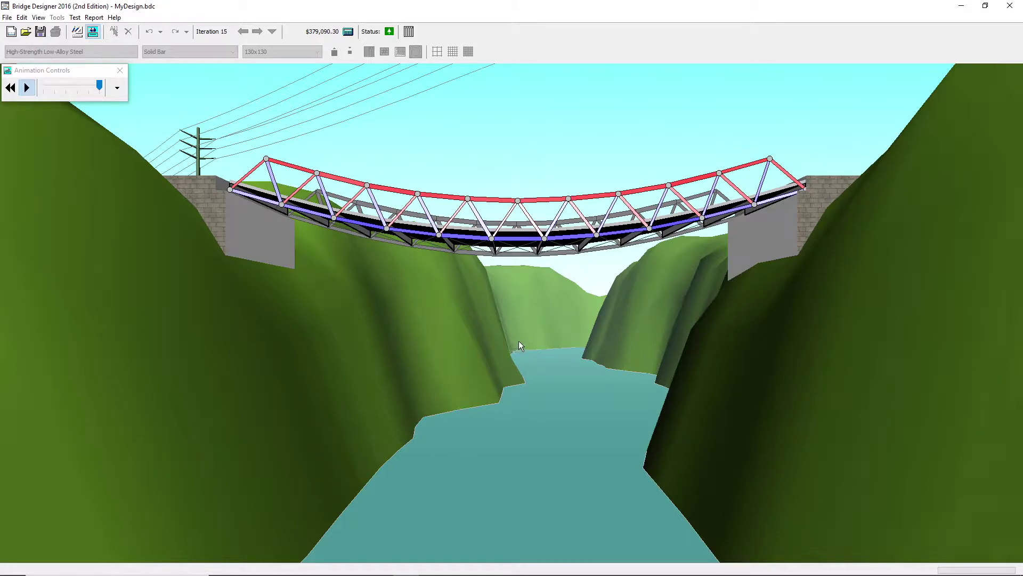
{"action": "left_click", "coordinate": [11, 93]}
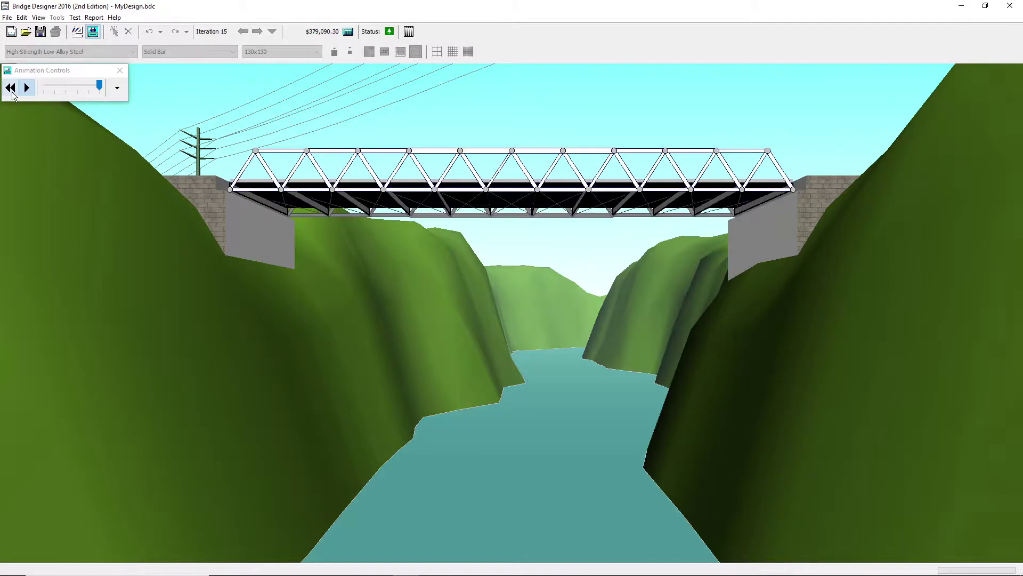
- Toggle Background and Abutments off and on, then play and pause the animation
{"action": "left_click", "coordinate": [117, 88]}
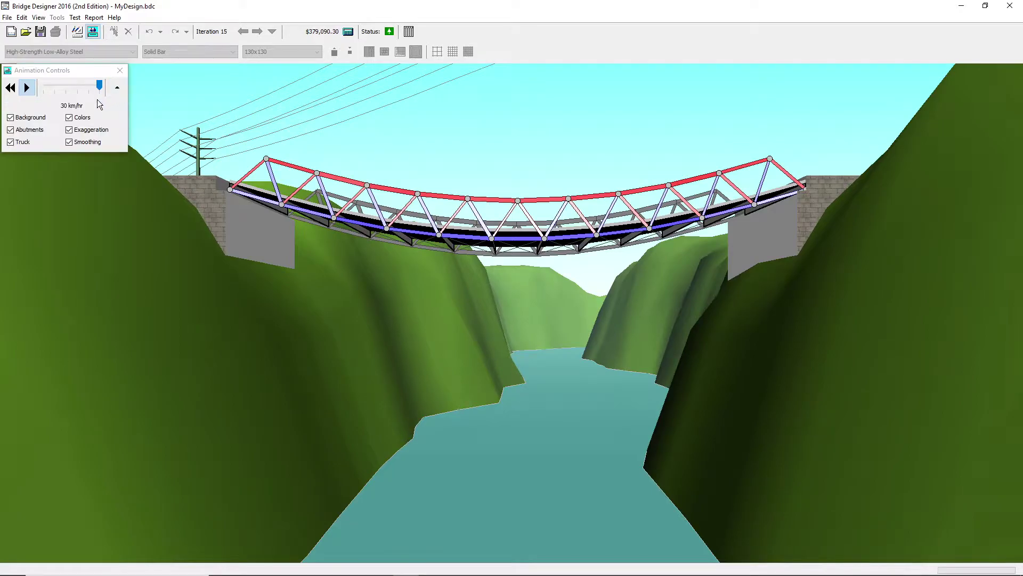
{"action": "left_click", "coordinate": [32, 119]}
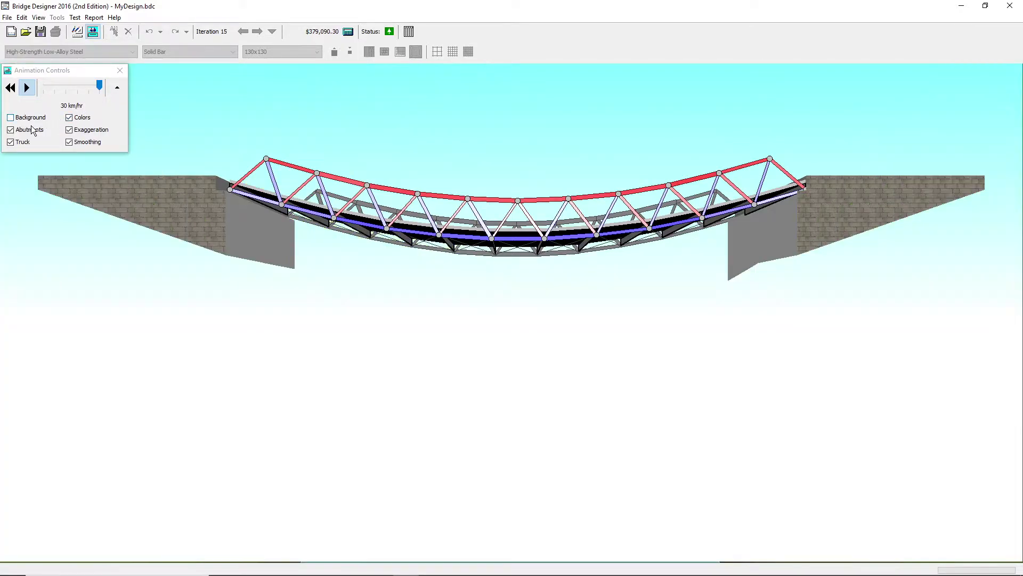
{"action": "left_click", "coordinate": [29, 120]}
{"action": "left_click", "coordinate": [27, 131]}
{"action": "left_click", "coordinate": [28, 130]}
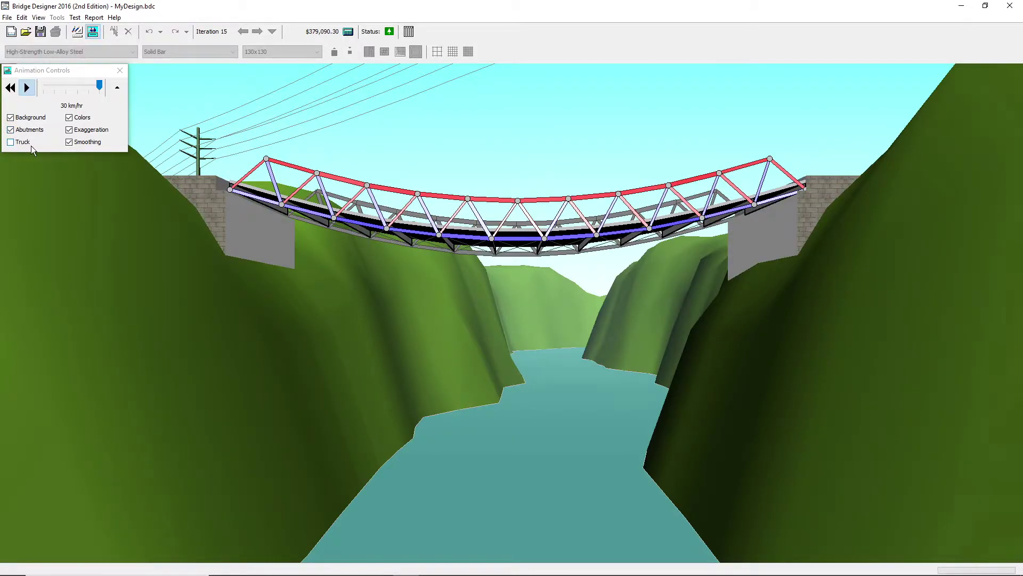
{"action": "left_click", "coordinate": [25, 89]}
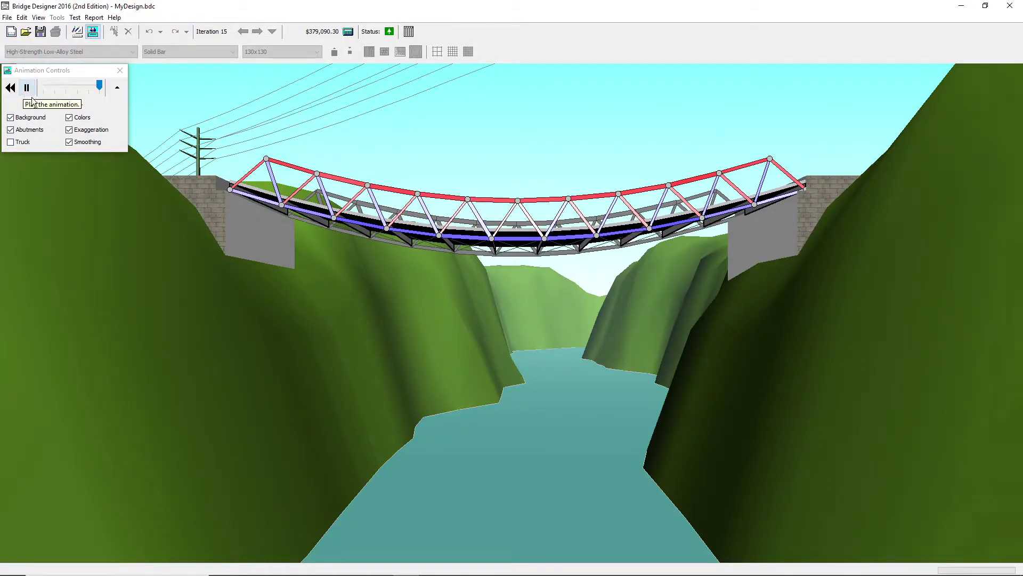
{"action": "left_click", "coordinate": [31, 92]}
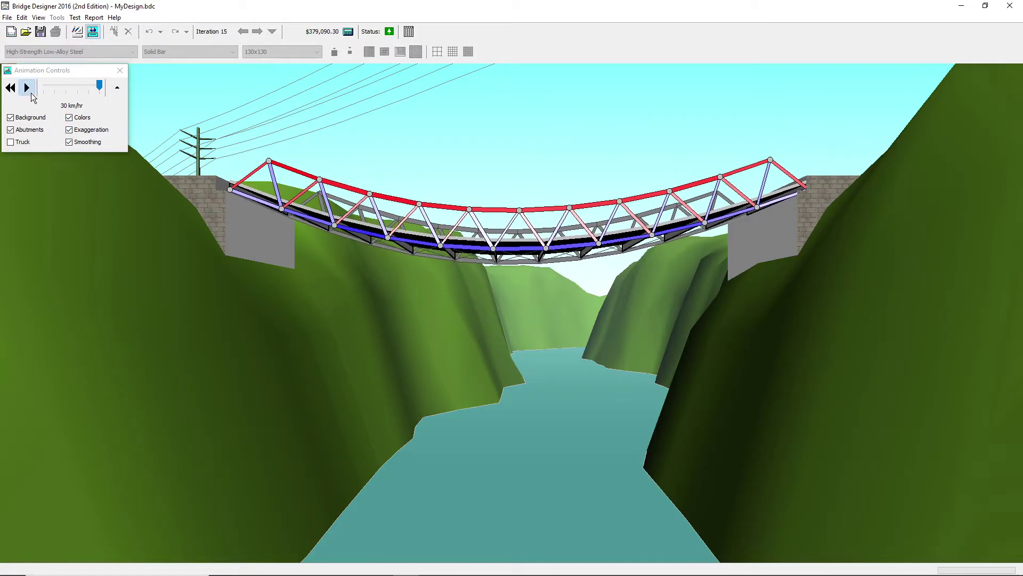
- Toggle Truck, Smoothing, Exaggeration and Colors display options, leaving all on
{"action": "left_click", "coordinate": [17, 144]}
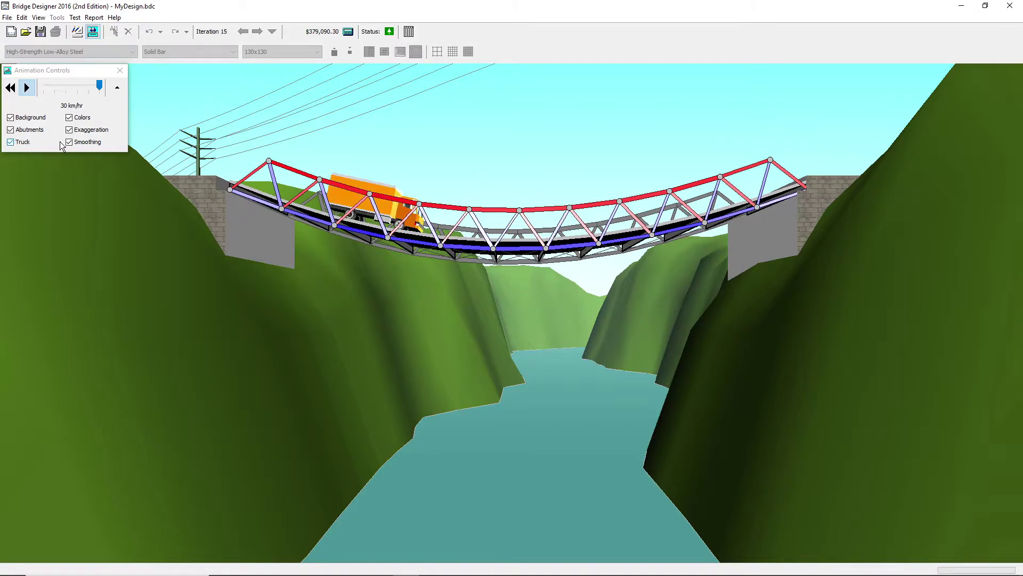
{"action": "left_click", "coordinate": [78, 147]}
{"action": "left_click", "coordinate": [77, 145]}
{"action": "left_click", "coordinate": [77, 131]}
{"action": "left_click", "coordinate": [76, 130]}
{"action": "left_click", "coordinate": [75, 120]}
{"action": "left_click", "coordinate": [76, 120]}
{"action": "left_click", "coordinate": [77, 131]}
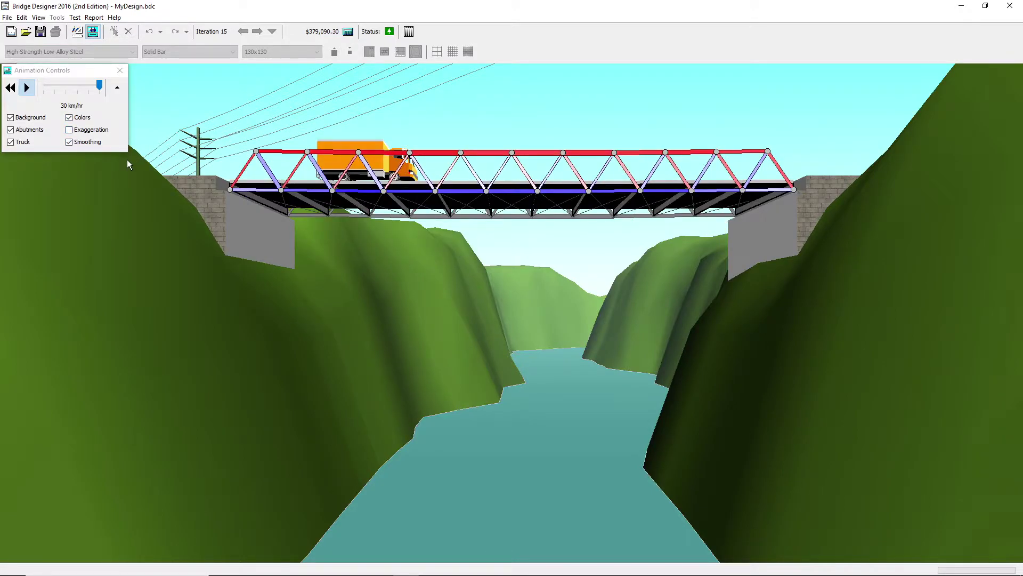
{"action": "left_click", "coordinate": [81, 131]}
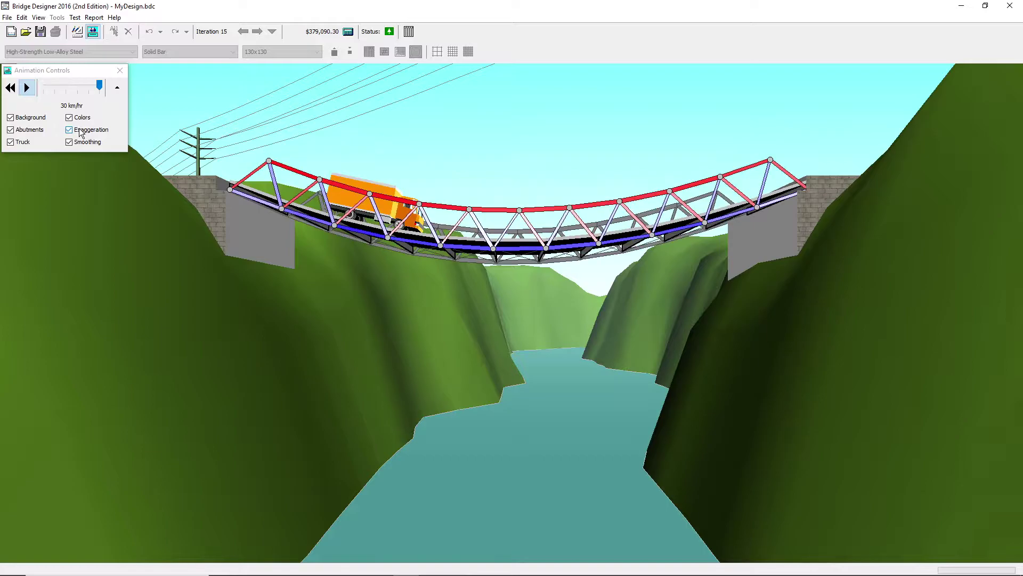
- Collapse and re-expand the animation options, then set the truck speed to 30 km/hr
{"action": "left_click", "coordinate": [118, 87]}
{"action": "left_click", "coordinate": [118, 86]}
{"action": "left_click", "coordinate": [119, 86]}
{"action": "left_click", "coordinate": [119, 86]}
{"action": "left_click_drag", "start_coordinate": [43, 86], "coordinate": [102, 97]}
- Collapse the animation options and replay the load test, pausing near the bridge's left end
{"action": "left_click", "coordinate": [116, 88]}
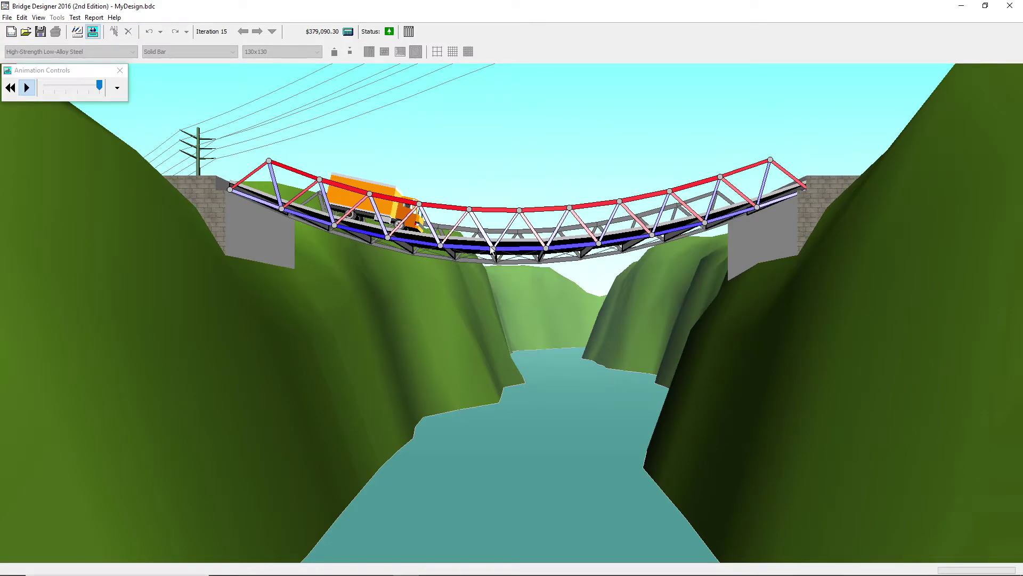
{"action": "left_click", "coordinate": [27, 88]}
{"action": "left_click", "coordinate": [28, 88]}
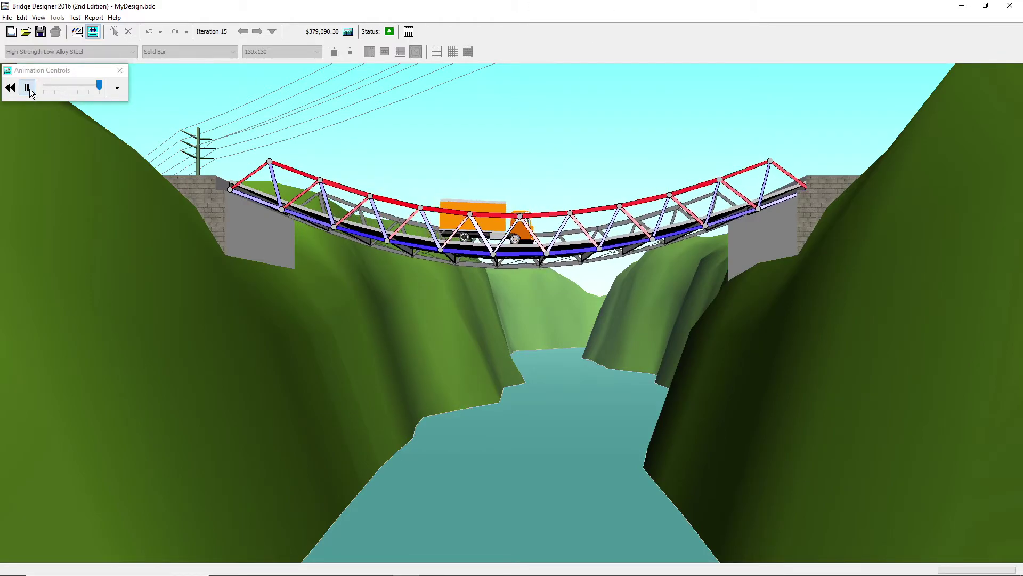
{"action": "left_click", "coordinate": [28, 88]}
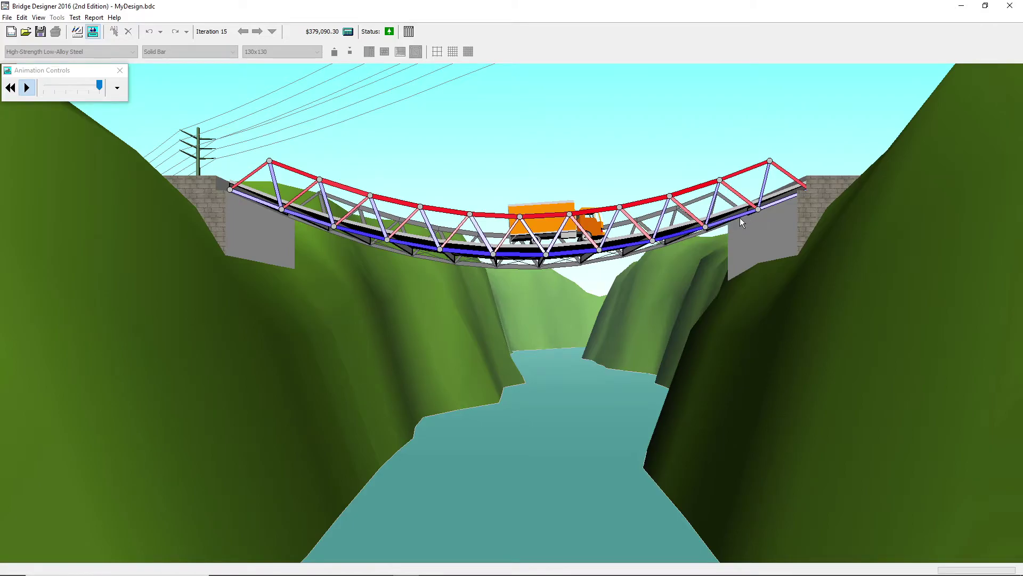
{"action": "left_click", "coordinate": [32, 90]}
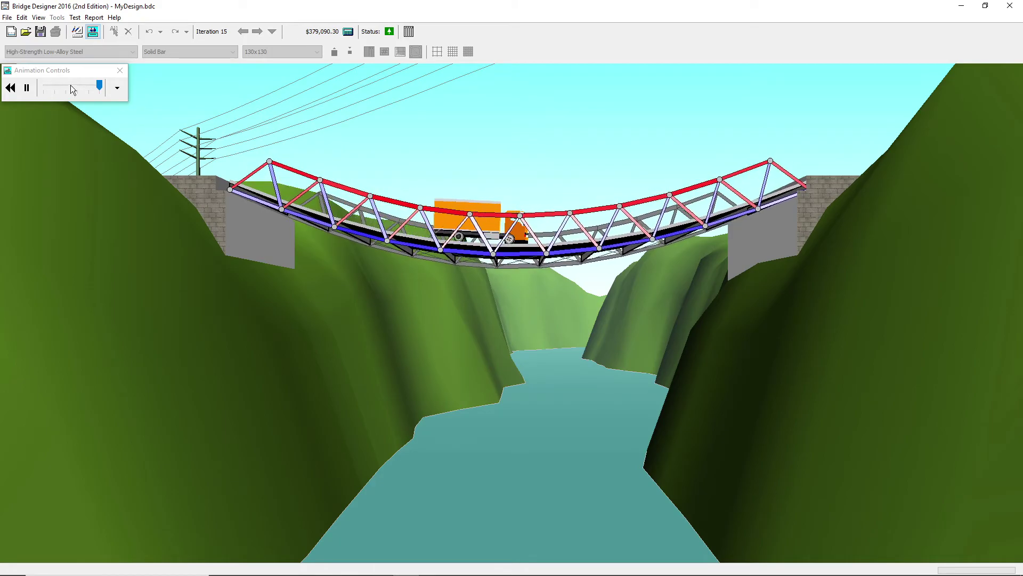
{"action": "left_click", "coordinate": [10, 87]}
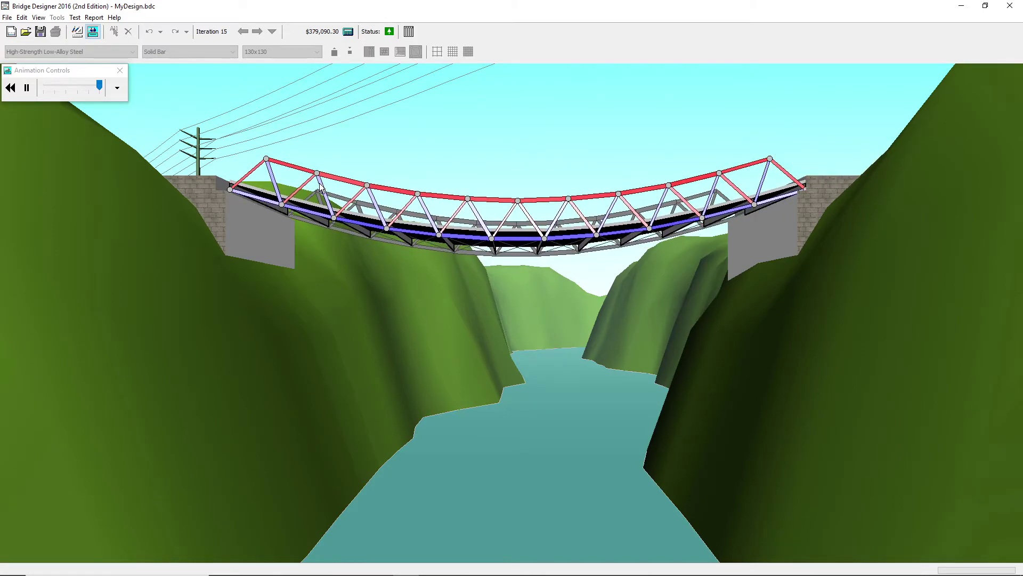
{"action": "left_click", "coordinate": [26, 87]}
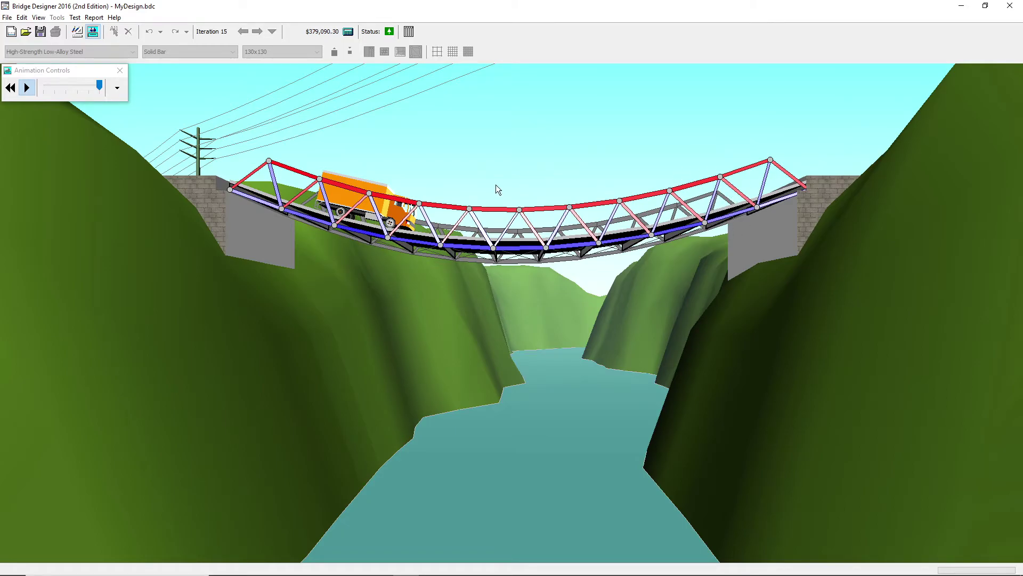
- Return to the drafting board, box-select all truss members, then clear the selection
{"action": "key", "text": "F4"}
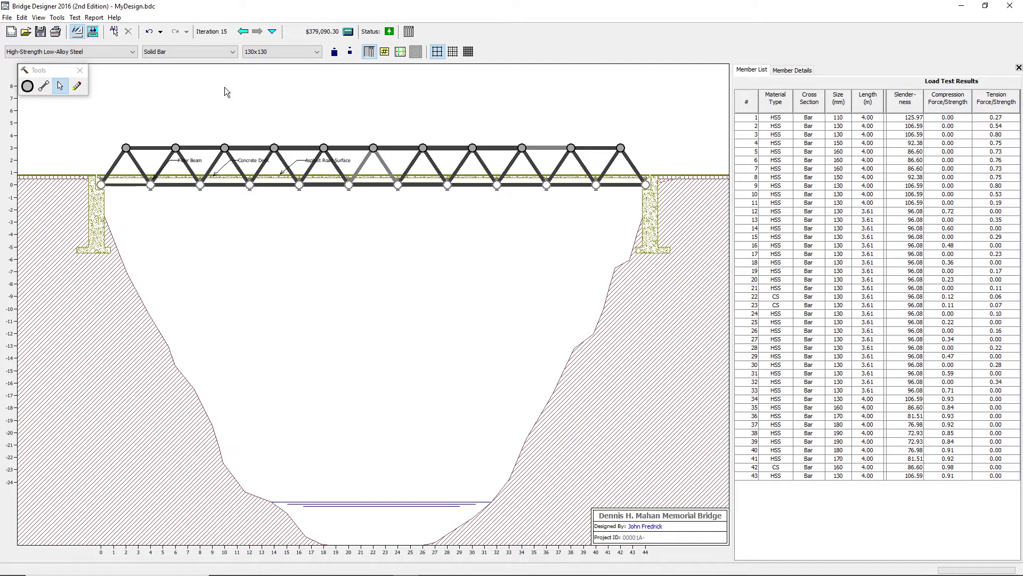
{"action": "left_click_drag", "start_coordinate": [75, 244], "coordinate": [733, 111]}
{"action": "left_click", "coordinate": [580, 265]}
- Browse the saved design iterations 0–15 and pick iteration 14 ($380,868.35)
{"action": "left_click", "coordinate": [271, 33]}
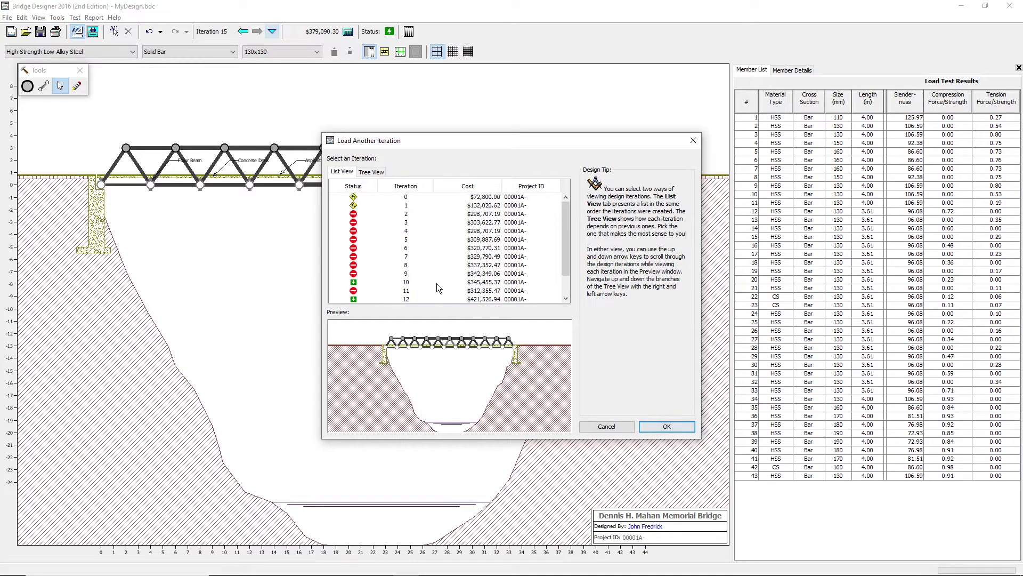
{"action": "scroll", "coordinate": [407, 259], "scroll_direction": "up", "scroll_amount": 1}
{"action": "scroll", "coordinate": [405, 256], "scroll_direction": "up", "scroll_amount": 1}
{"action": "scroll", "coordinate": [373, 219], "scroll_direction": "down", "scroll_amount": 1}
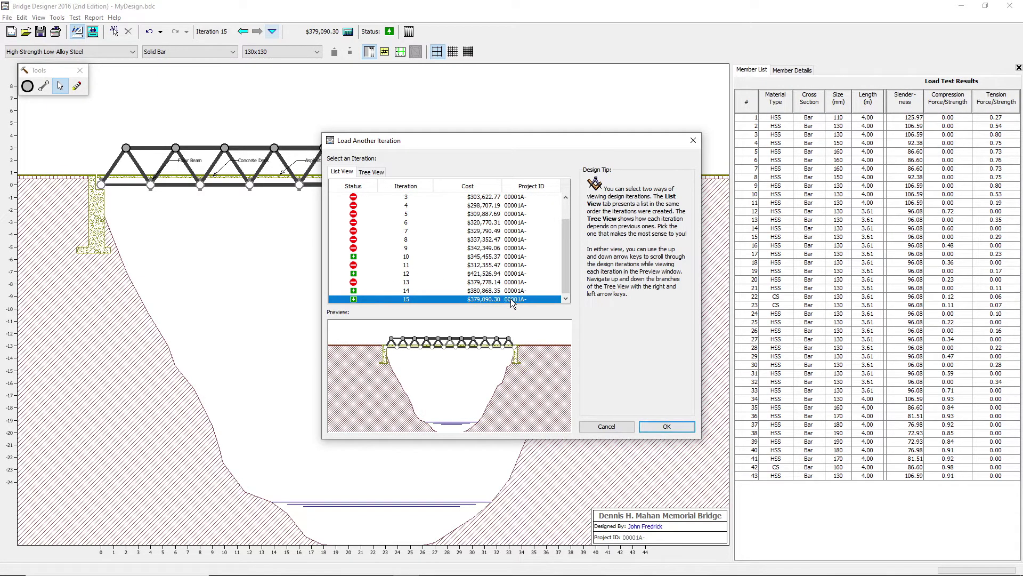
{"action": "scroll", "coordinate": [462, 268], "scroll_direction": "up", "scroll_amount": 1}
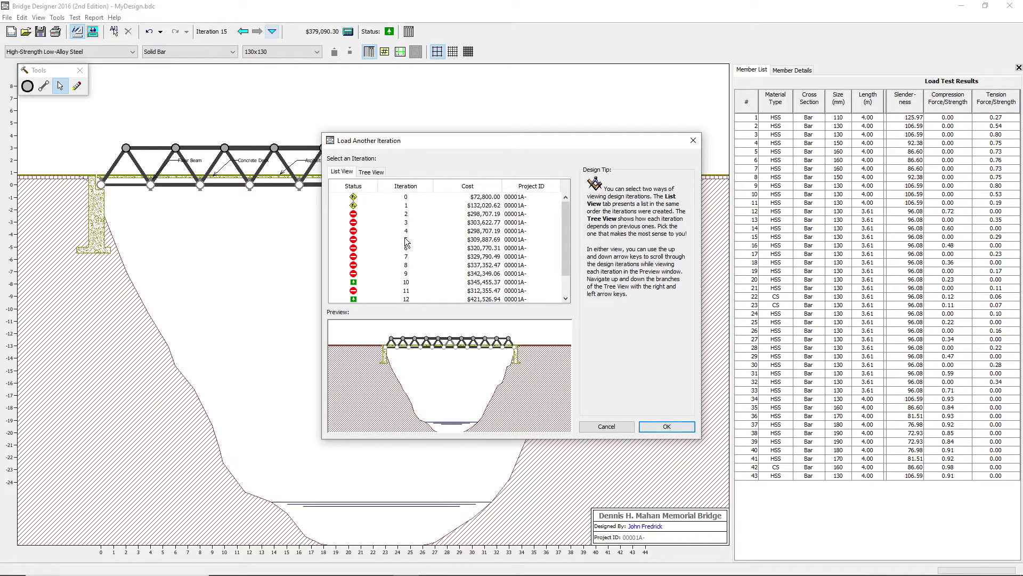
{"action": "scroll", "coordinate": [407, 223], "scroll_direction": "down", "scroll_amount": 1}
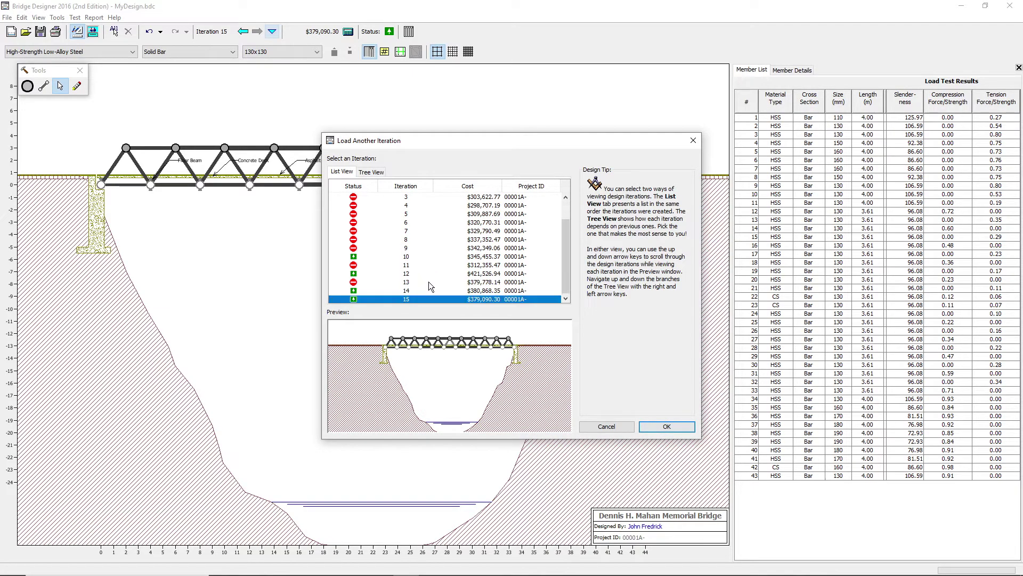
{"action": "left_click", "coordinate": [404, 288]}
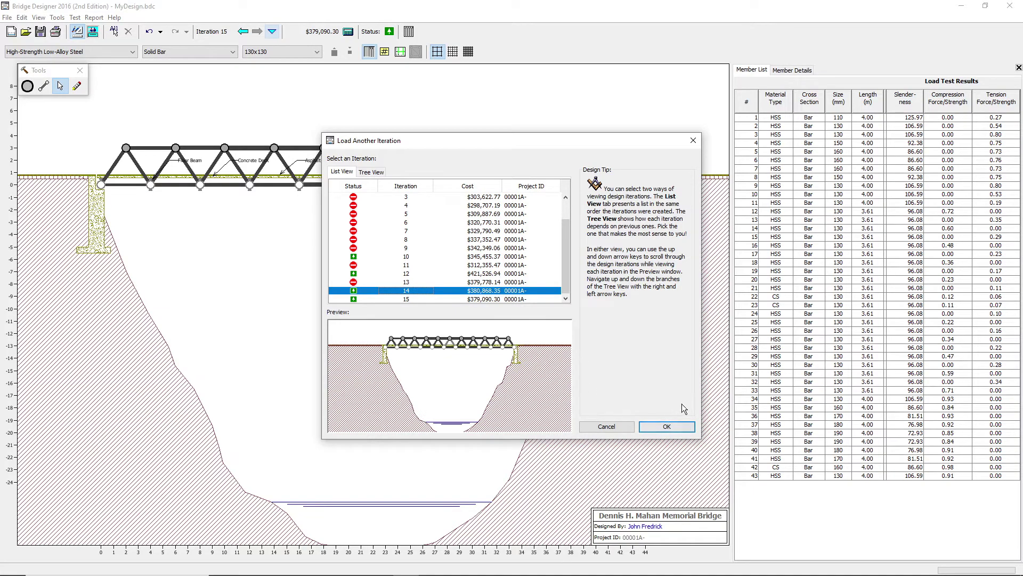
- Load iteration 14, step back to 13, then forward again to iteration 15 ($379,090.30)
{"action": "left_click", "coordinate": [672, 430]}
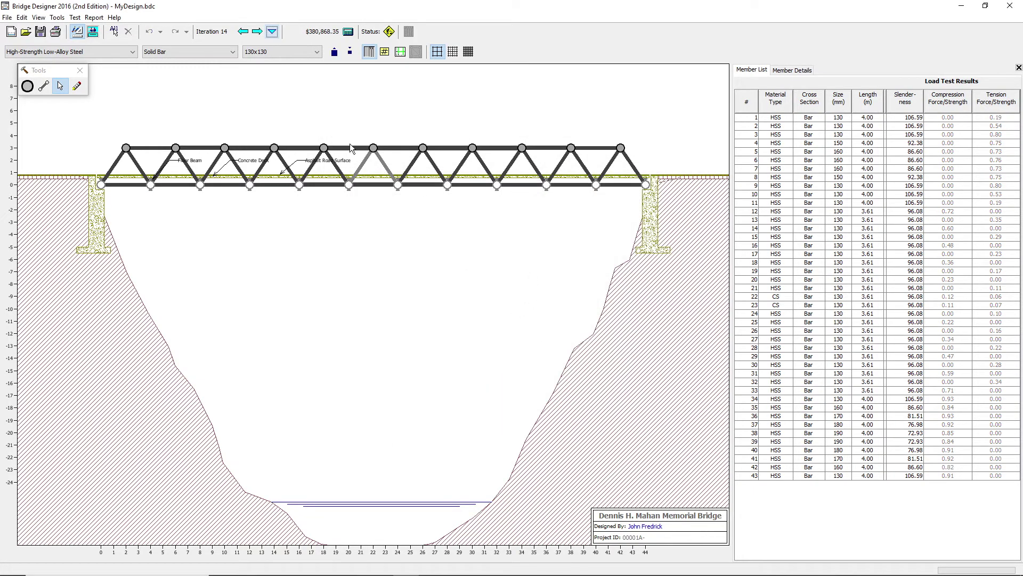
{"action": "left_click", "coordinate": [244, 32]}
{"action": "left_click", "coordinate": [257, 32]}
{"action": "left_click", "coordinate": [261, 34]}
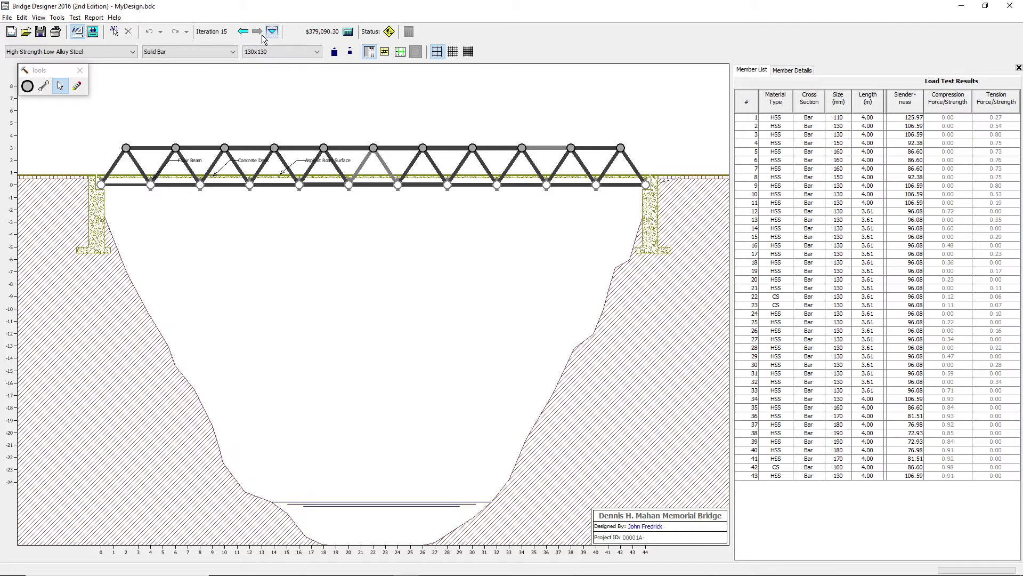